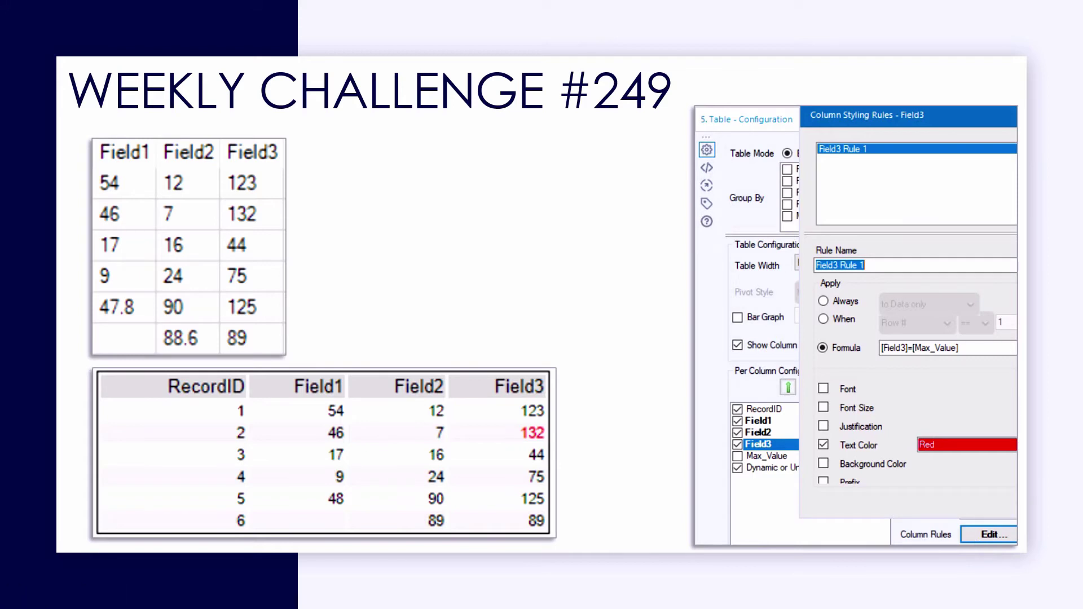
# Step: Return from the slideshow to the Challenge #249: Highlights community post
pyautogui.hotkey('alt', 'Tab')
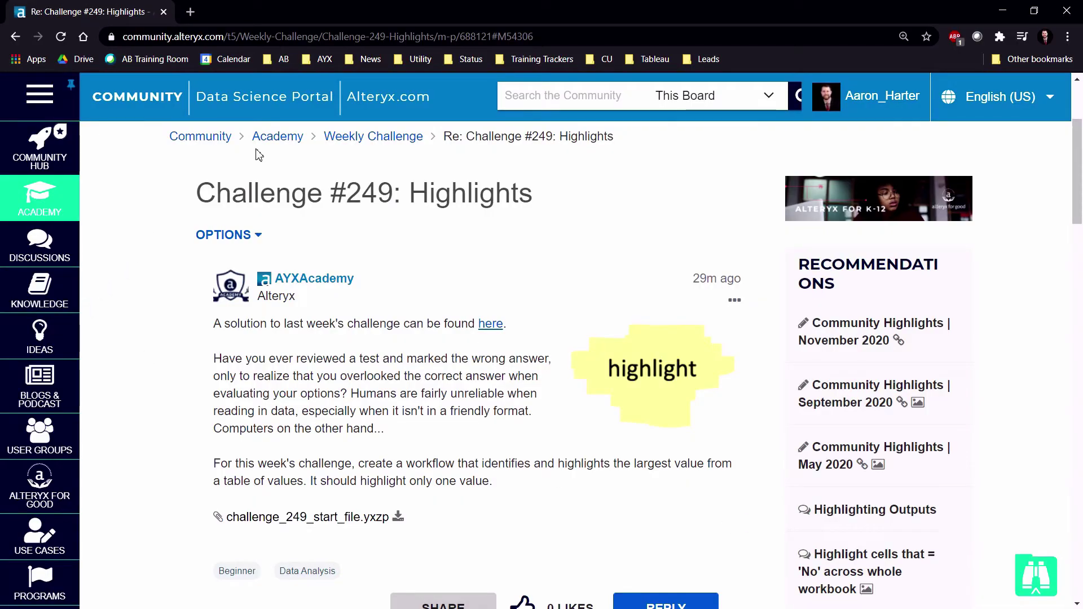
pyautogui.click(365, 141)
pyautogui.doubleClick(366, 204)
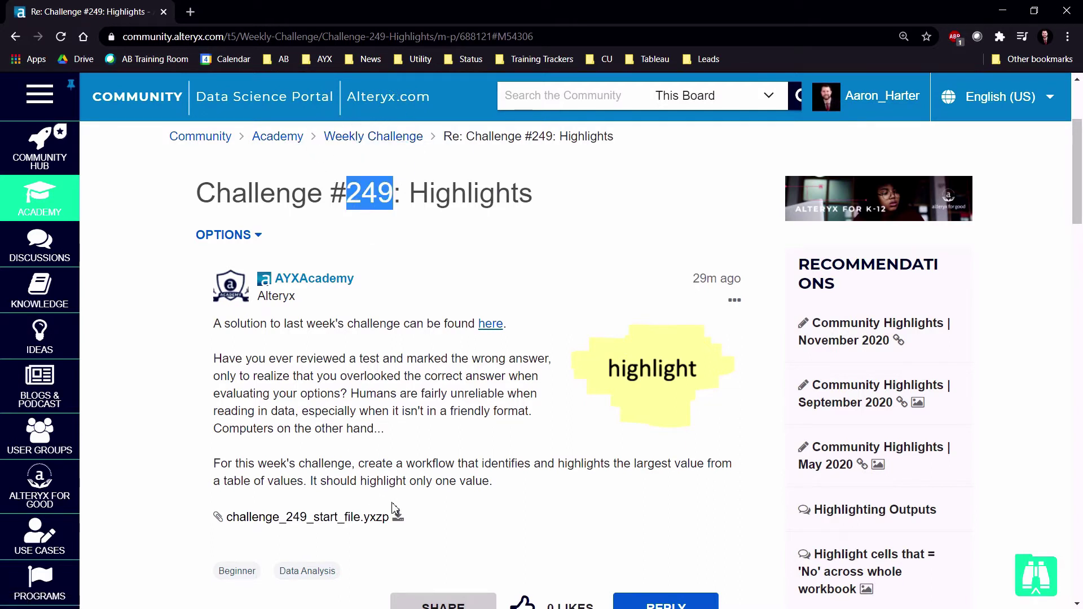
pyautogui.click(404, 524)
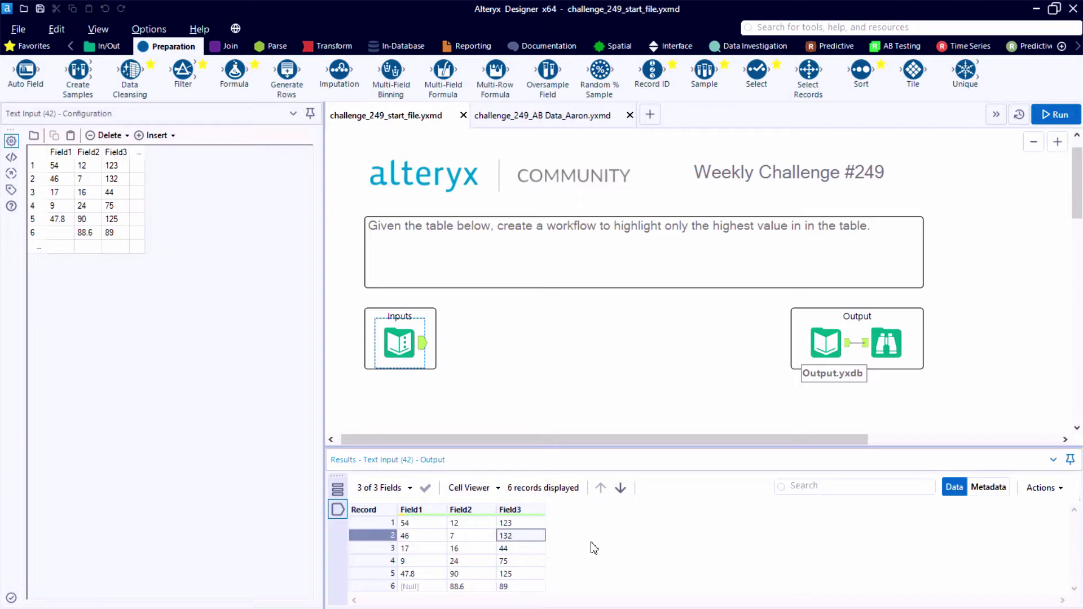
# Step: View the Browse tool's expected report, where 132 appears in red
pyautogui.click(890, 351)
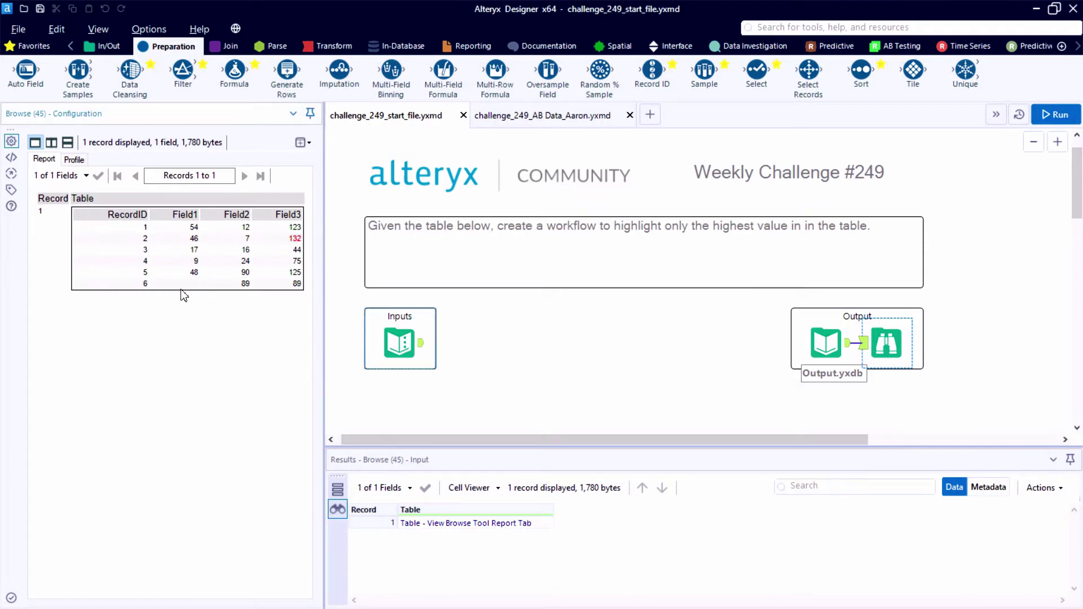
pyautogui.doubleClick(111, 214)
# Step: Add a Record ID tool after Inputs and run the workflow
pyautogui.moveTo(652, 71); pyautogui.dragTo(501, 343)
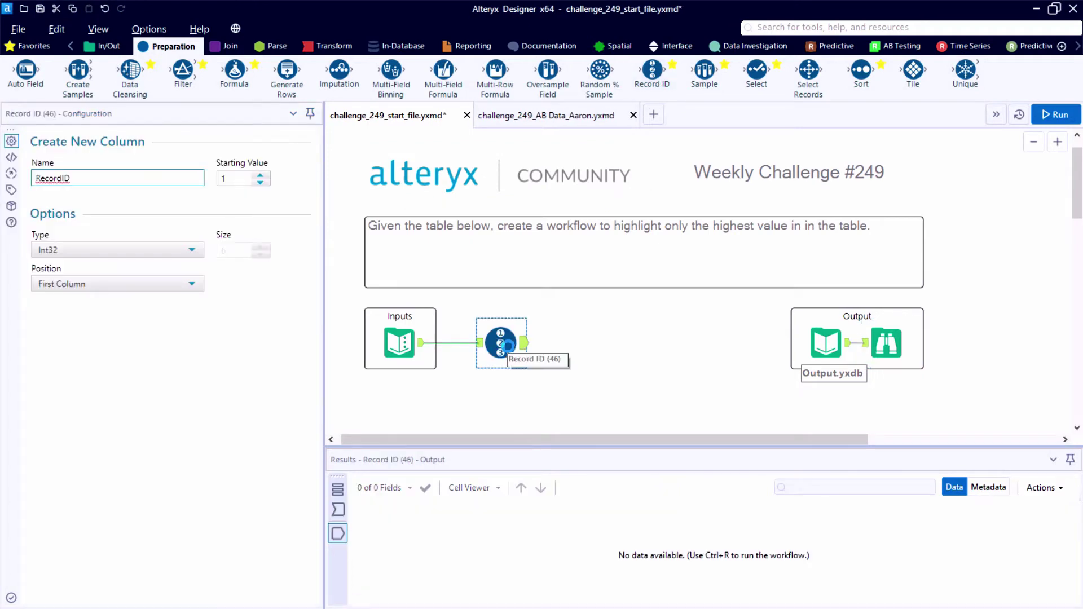
pyautogui.hotkey('ctrl', 'r')
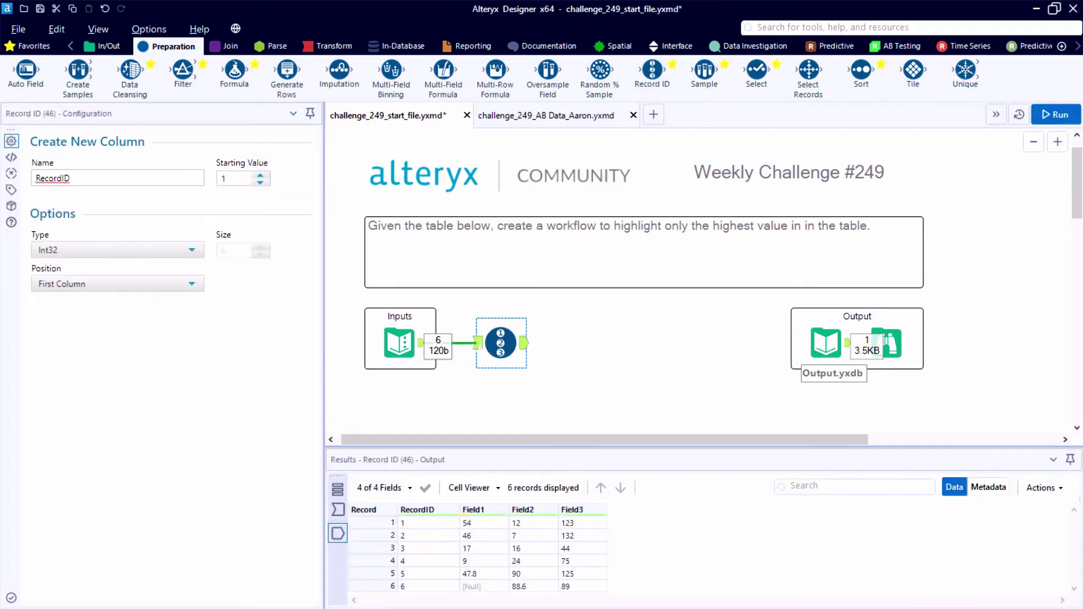
pyautogui.click(468, 342)
pyautogui.click(486, 343)
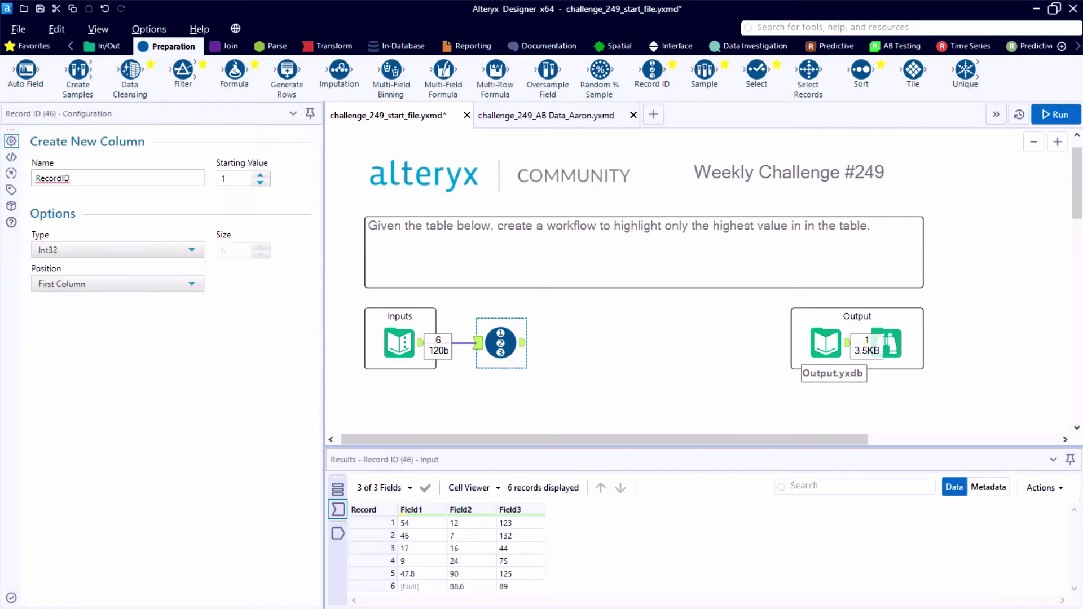
# Step: Review the output showing RecordID 1–6 as the first field for all six records
pyautogui.click(337, 533)
pyautogui.moveTo(432, 523)
pyautogui.mouseDown()
pyautogui.moveTo(437, 589)
pyautogui.moveTo(425, 529)
pyautogui.mouseUp()
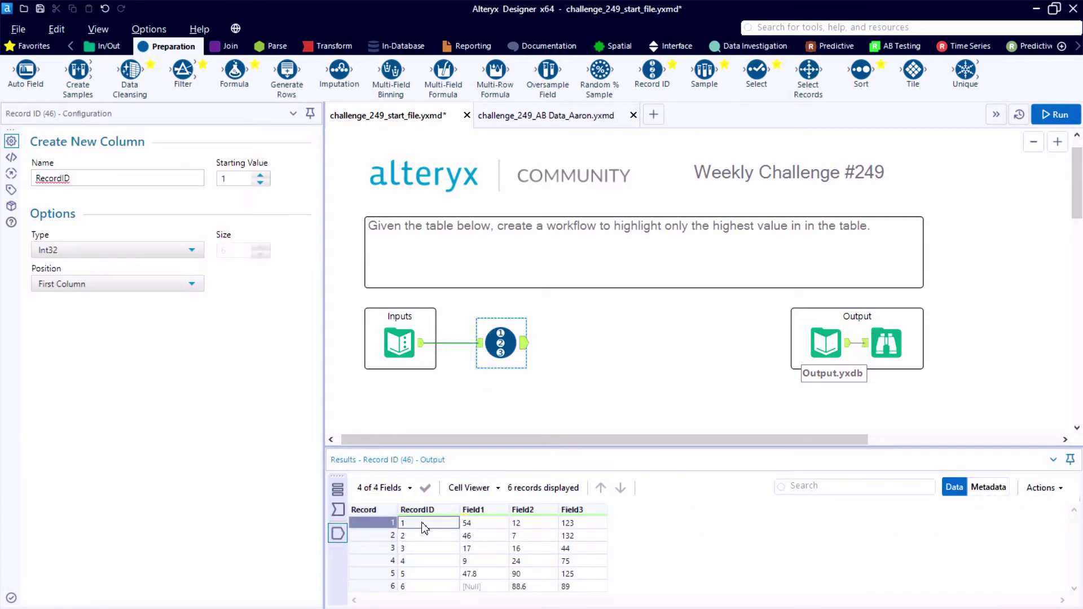
pyautogui.scroll(-2, 477, 386)
pyautogui.moveTo(500, 275); pyautogui.dragTo(500, 325)
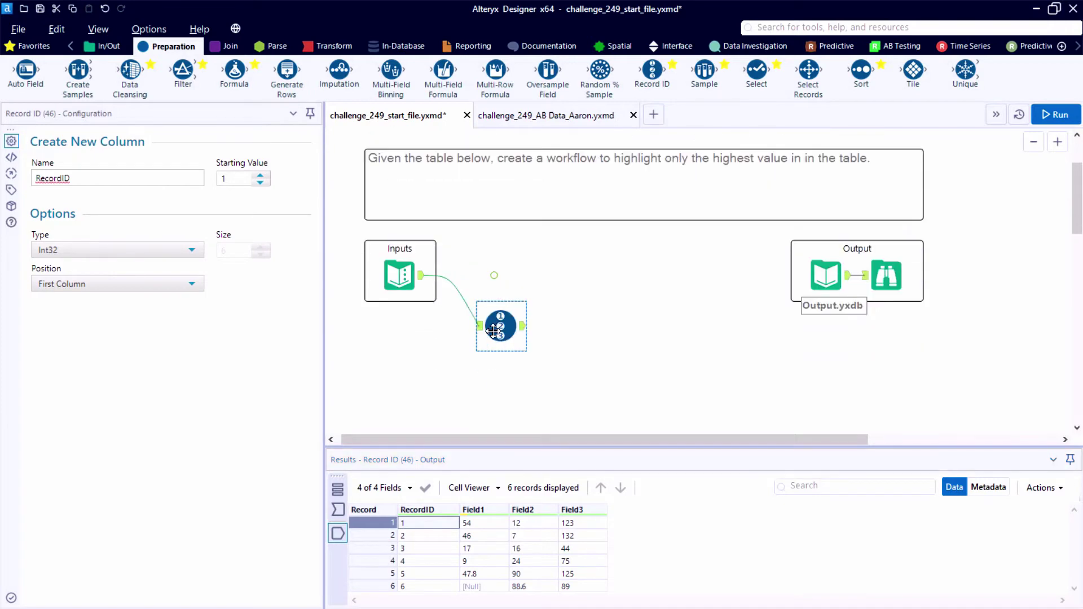
pyautogui.scroll(-1, 475, 371)
pyautogui.scroll(-1, 475, 371)
pyautogui.scroll(1, 387, 334)
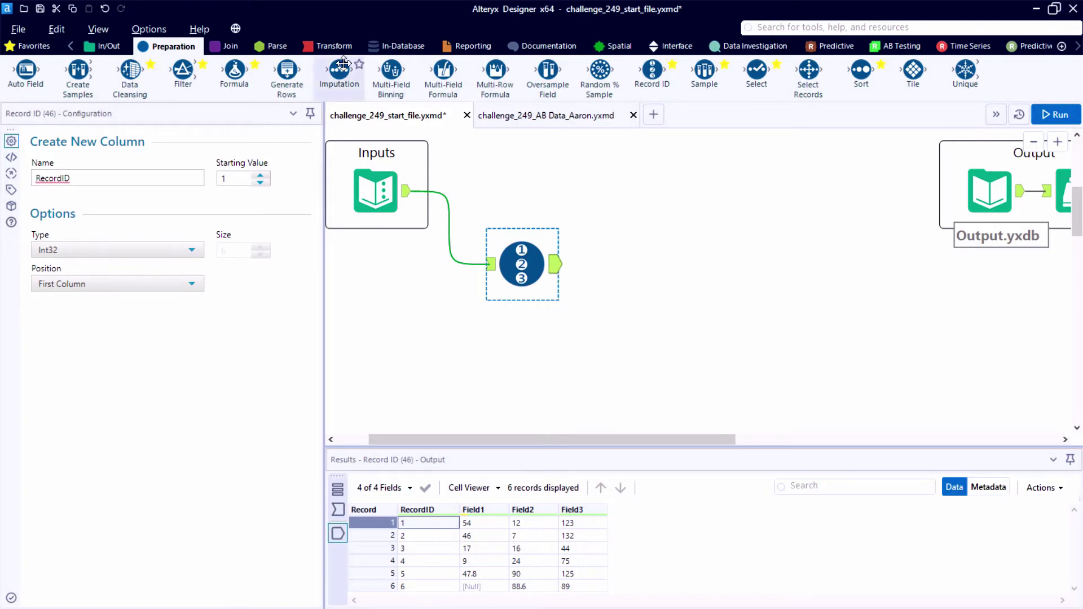
pyautogui.click(333, 46)
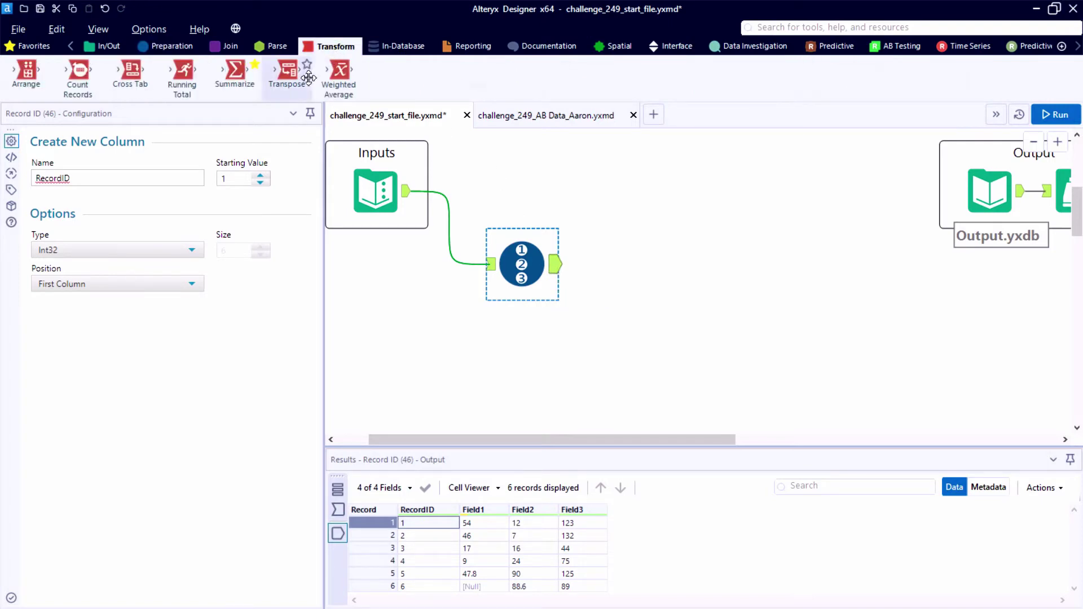
# Step: Add a Transpose tool fed by Inputs and run the workflow
pyautogui.moveTo(304, 80); pyautogui.dragTo(516, 361)
pyautogui.moveTo(409, 191); pyautogui.dragTo(490, 367)
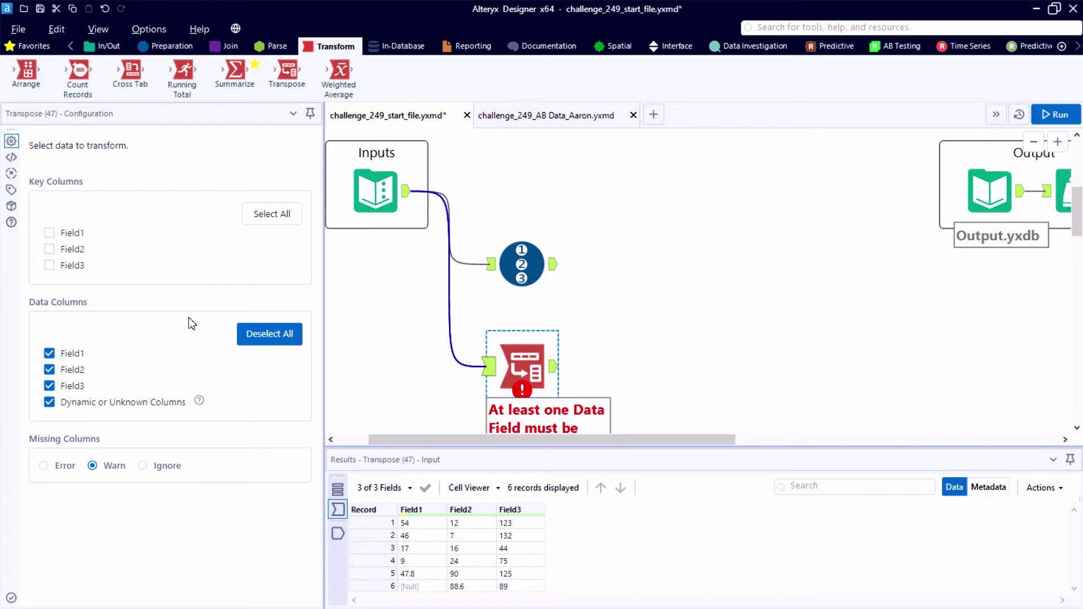
pyautogui.hotkey('ctrl', 'r')
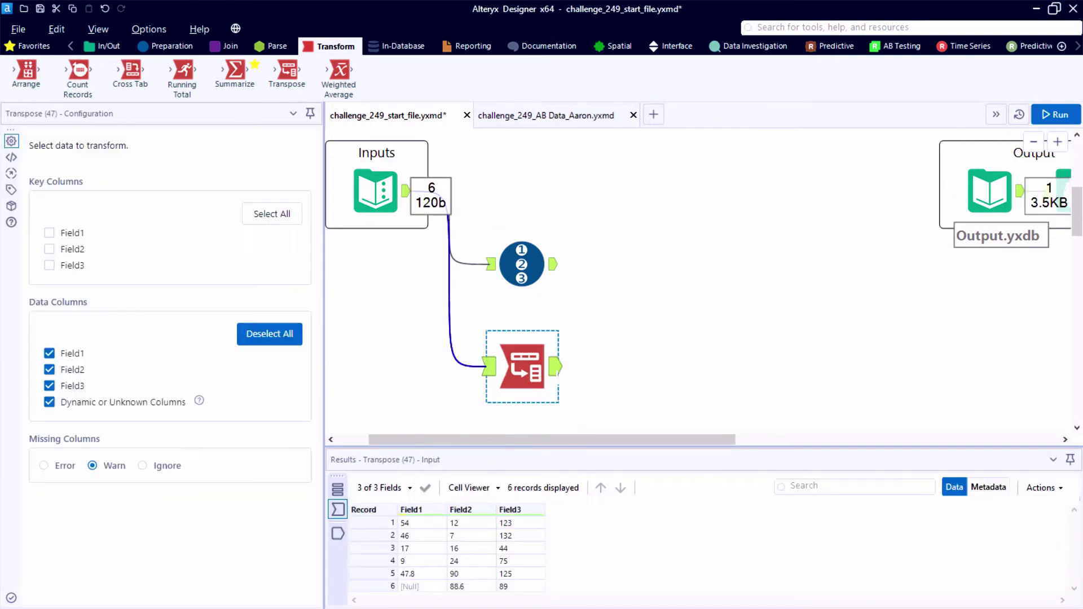
pyautogui.click(556, 367)
# Step: Compare the 18 Name/Value rows with the input, keeping Dynamic or Unknown Columns included, and locate 132
pyautogui.click(490, 366)
pyautogui.moveTo(408, 528); pyautogui.dragTo(568, 529)
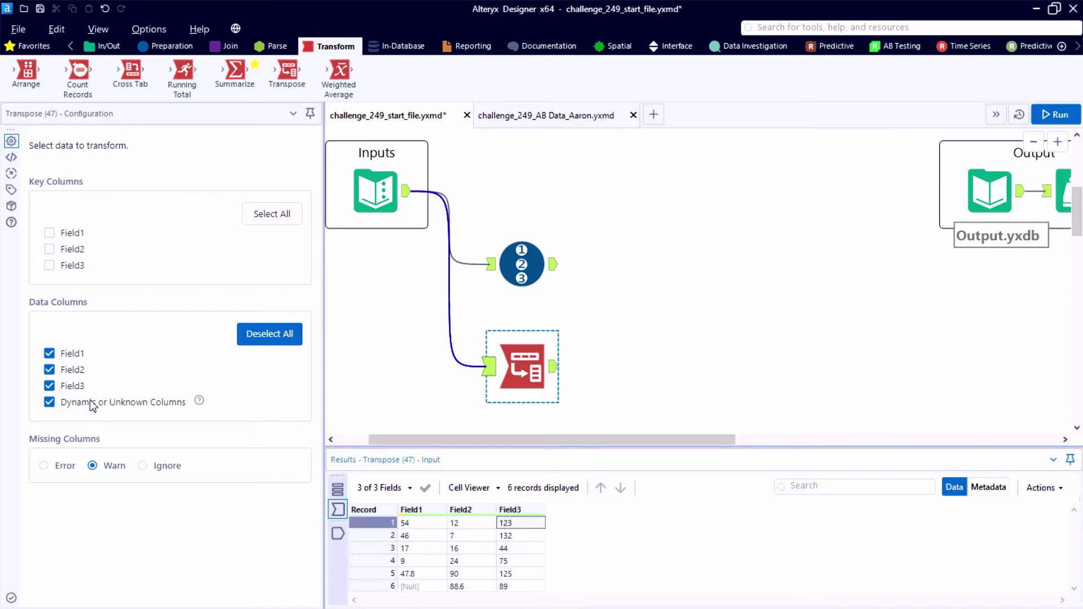
pyautogui.click(89, 402)
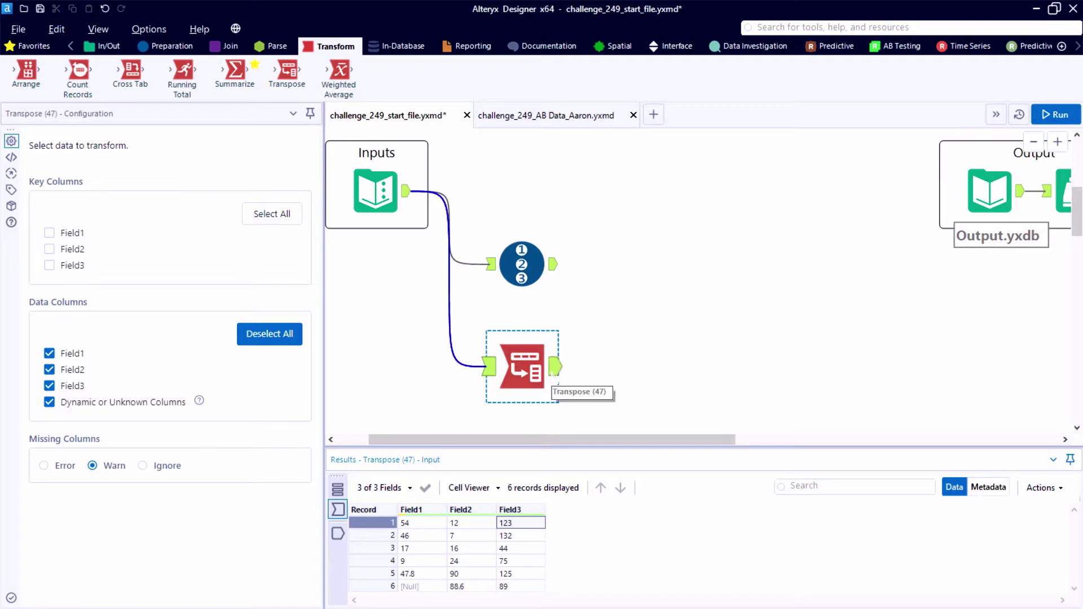
pyautogui.click(554, 368)
pyautogui.moveTo(463, 527); pyautogui.dragTo(464, 603)
pyautogui.scroll(3, 483, 563)
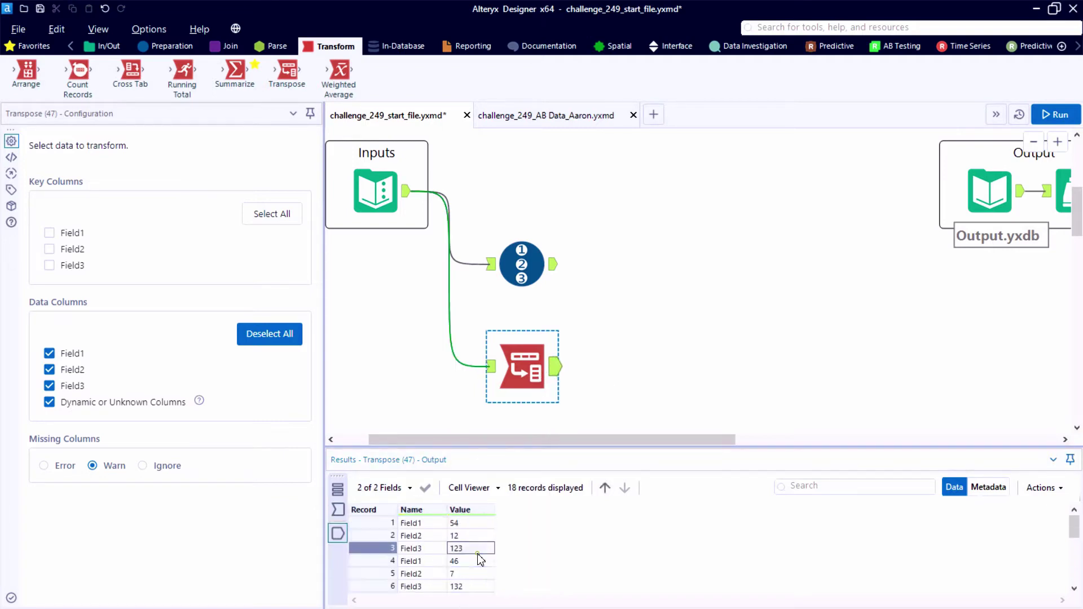
pyautogui.click(476, 550)
pyautogui.moveTo(234, 72); pyautogui.dragTo(654, 368)
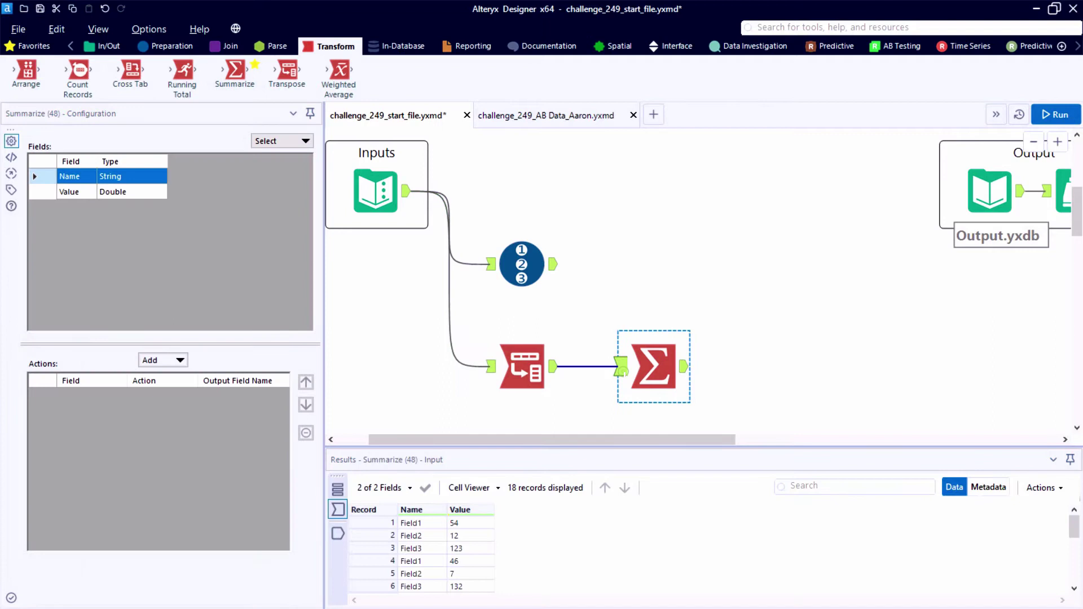
# Step: Summarize Value with Max as Max_Value and run the workflow
pyautogui.click(90, 194)
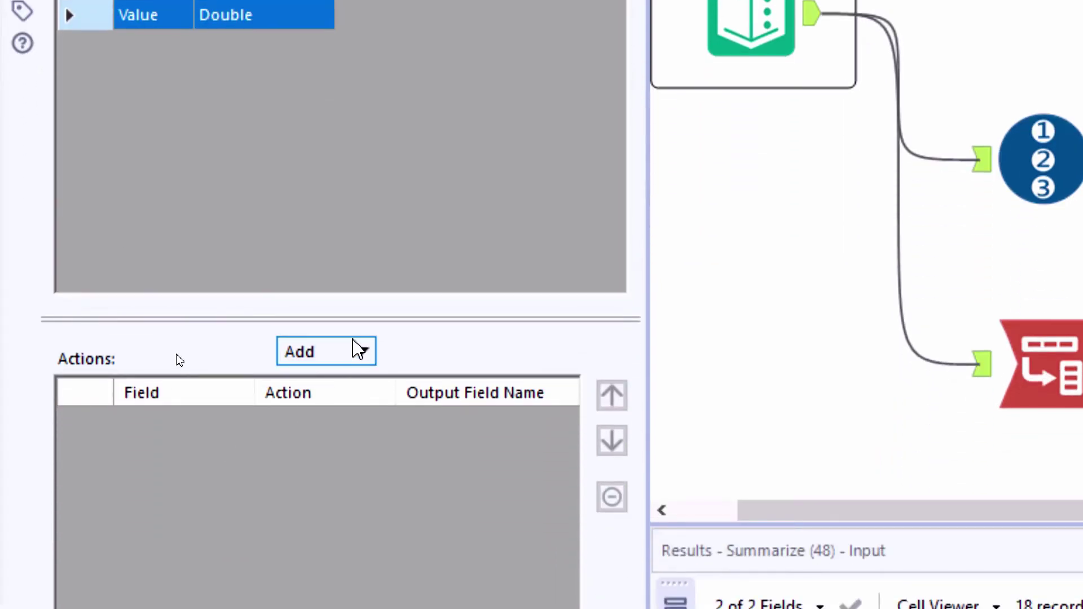
pyautogui.click(344, 523)
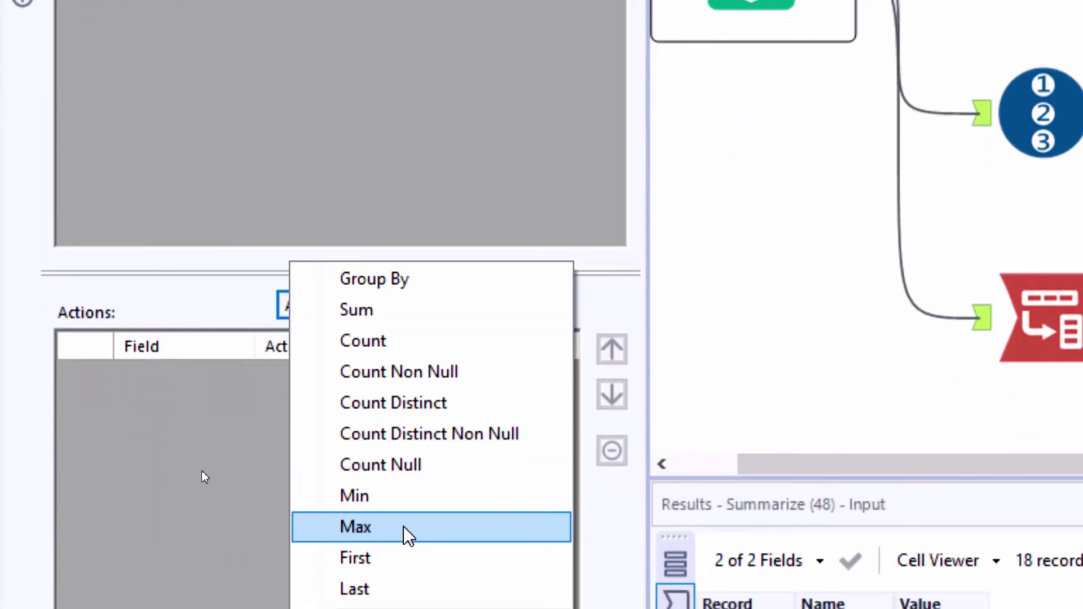
pyautogui.click(405, 530)
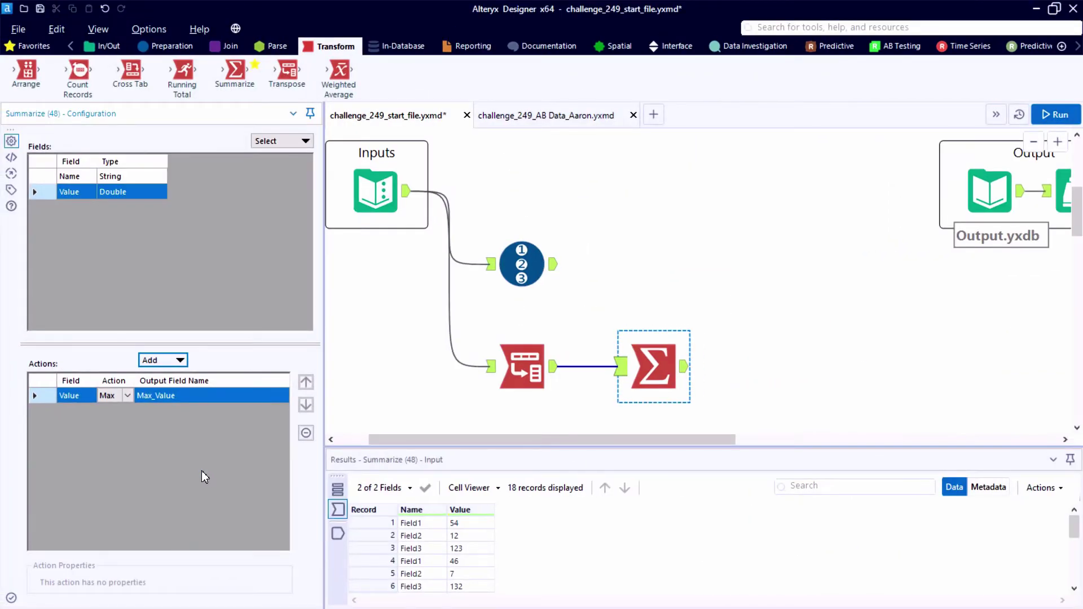
pyautogui.hotkey('ctrl', 'r')
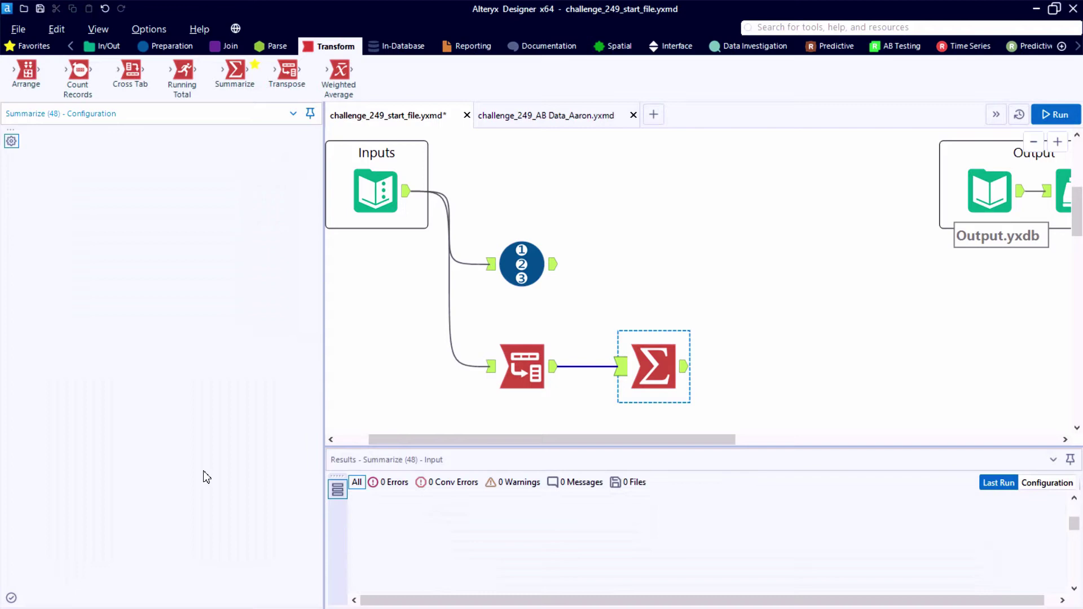
pyautogui.click(685, 367)
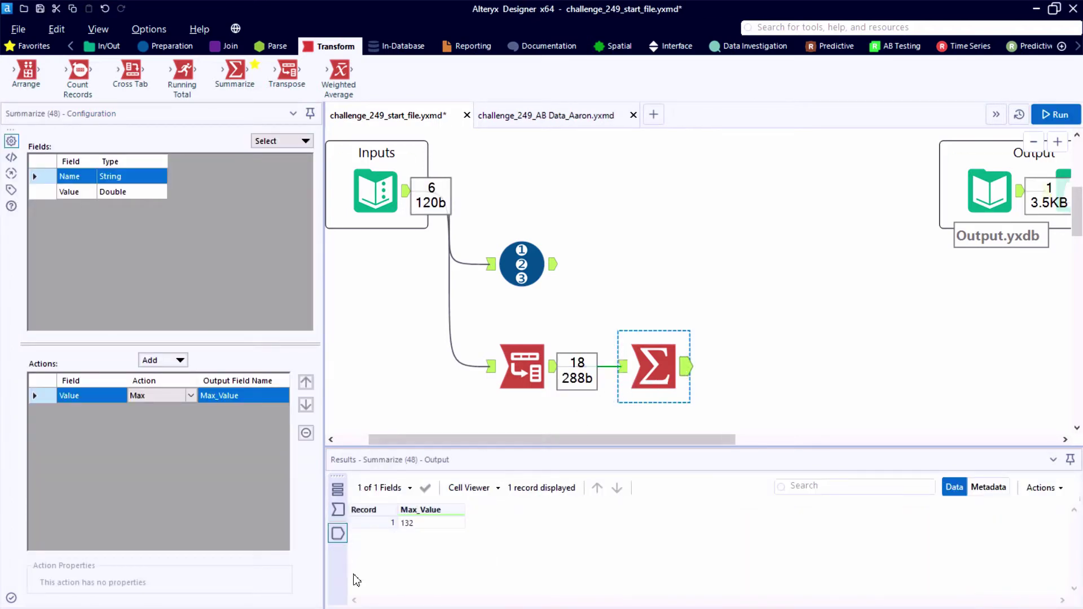
# Step: Match the Max_Value result 132 against Field3's 132 in record 2
pyautogui.click(420, 526)
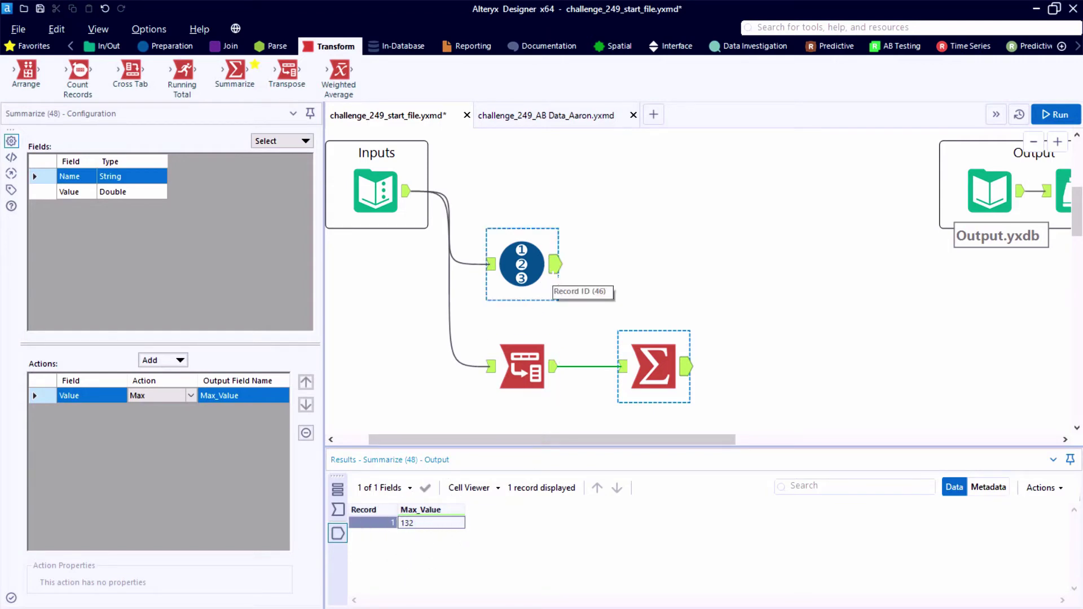
pyautogui.click(546, 282)
pyautogui.click(583, 536)
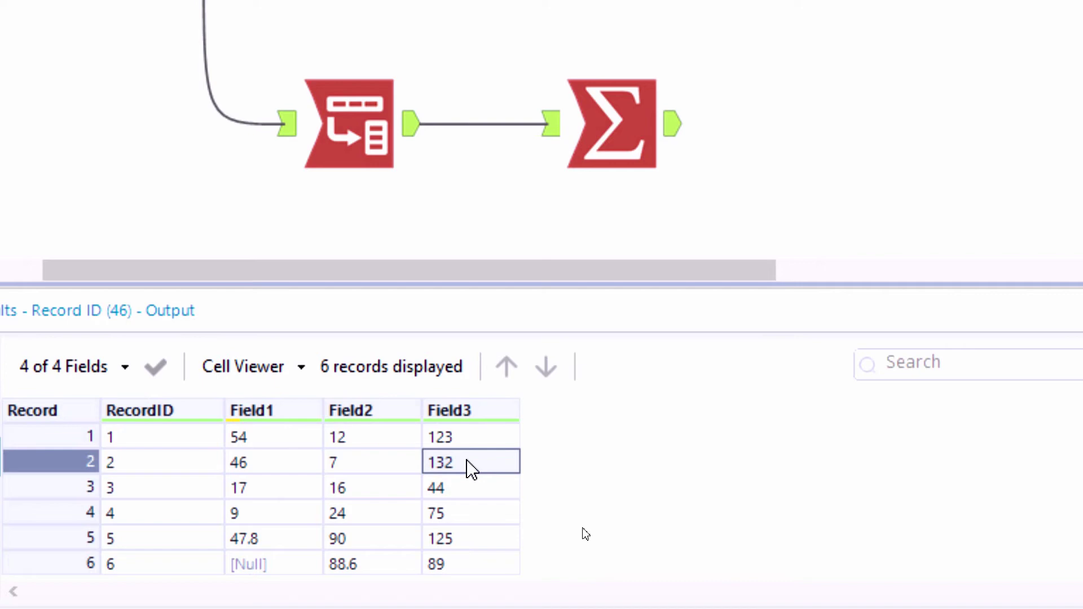
pyautogui.click(624, 145)
pyautogui.click(680, 133)
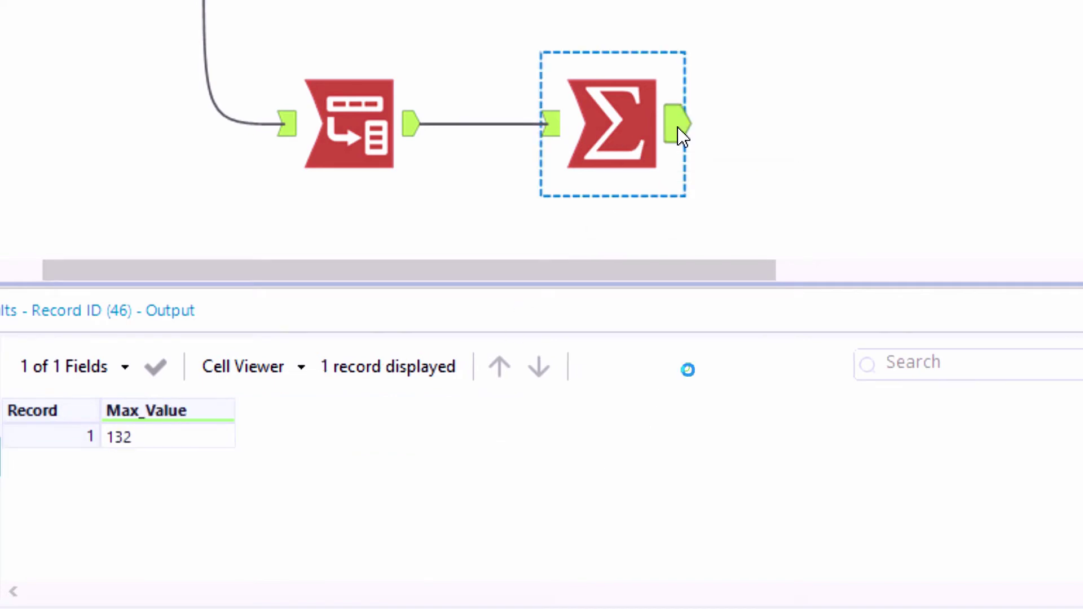
pyautogui.click(211, 440)
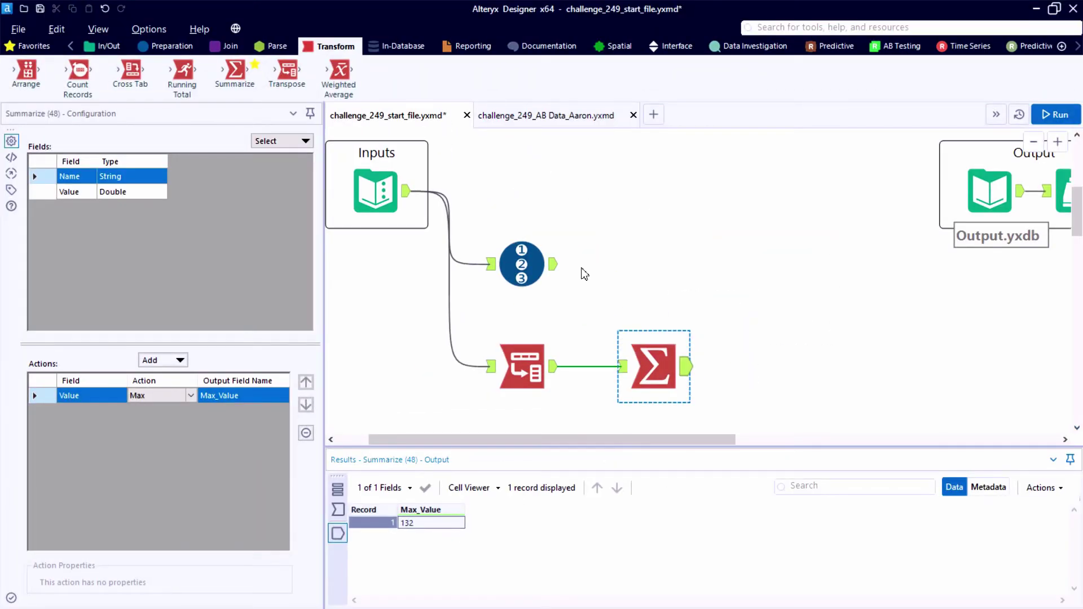
# Step: Add an Append Fields tool joining Max_Value to the numbered records and run
pyautogui.click(230, 46)
pyautogui.moveTo(26, 70); pyautogui.dragTo(770, 281)
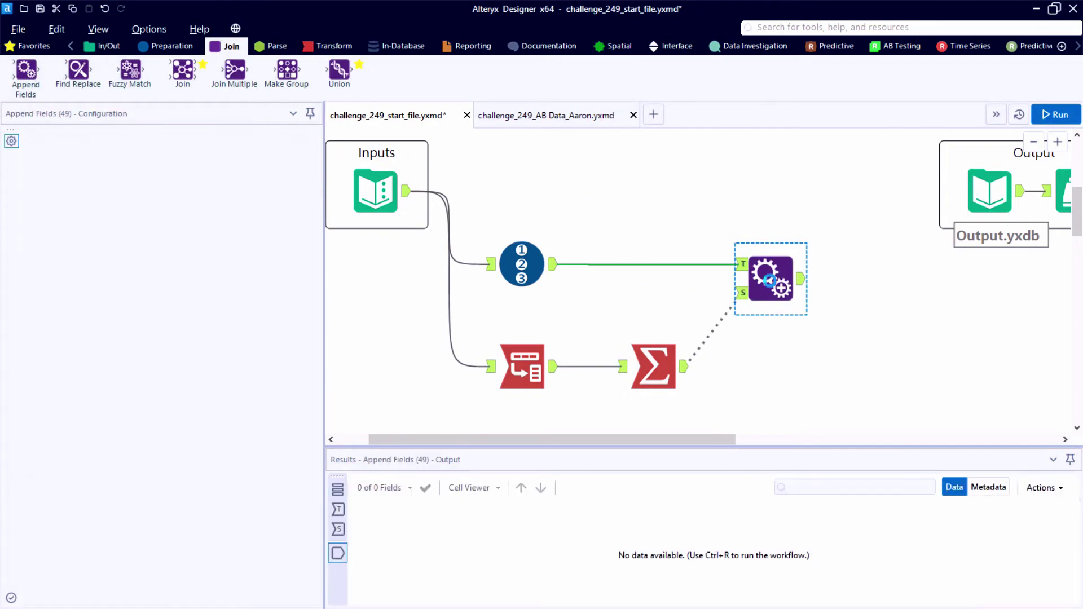
pyautogui.hotkey('ctrl', 'r')
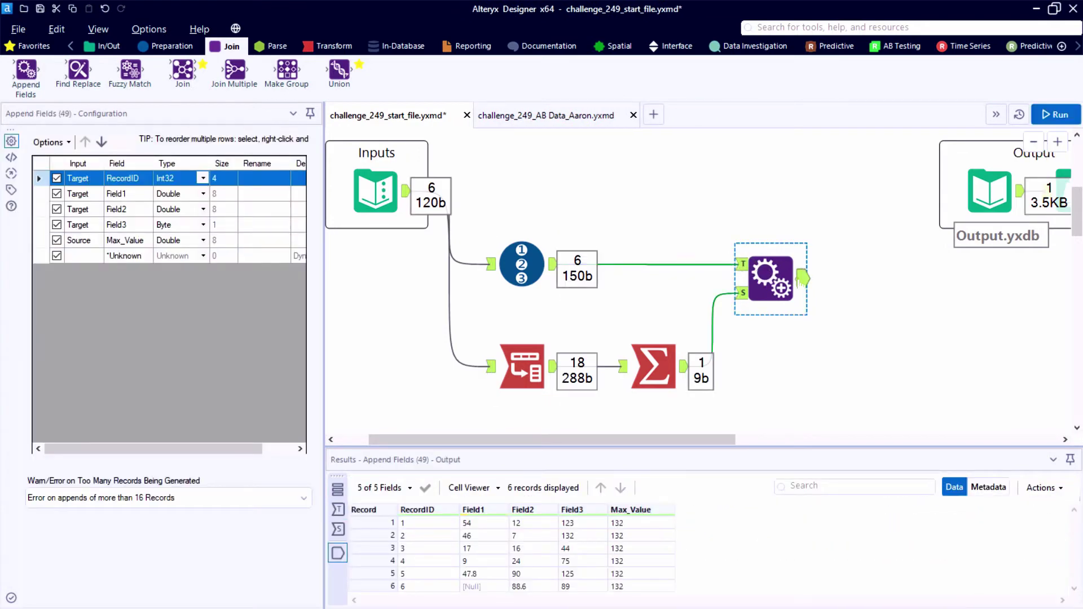
# Step: Confirm every record carries Max_Value 132, then add a Table tool after Append Fields
pyautogui.click(739, 264)
pyautogui.click(803, 279)
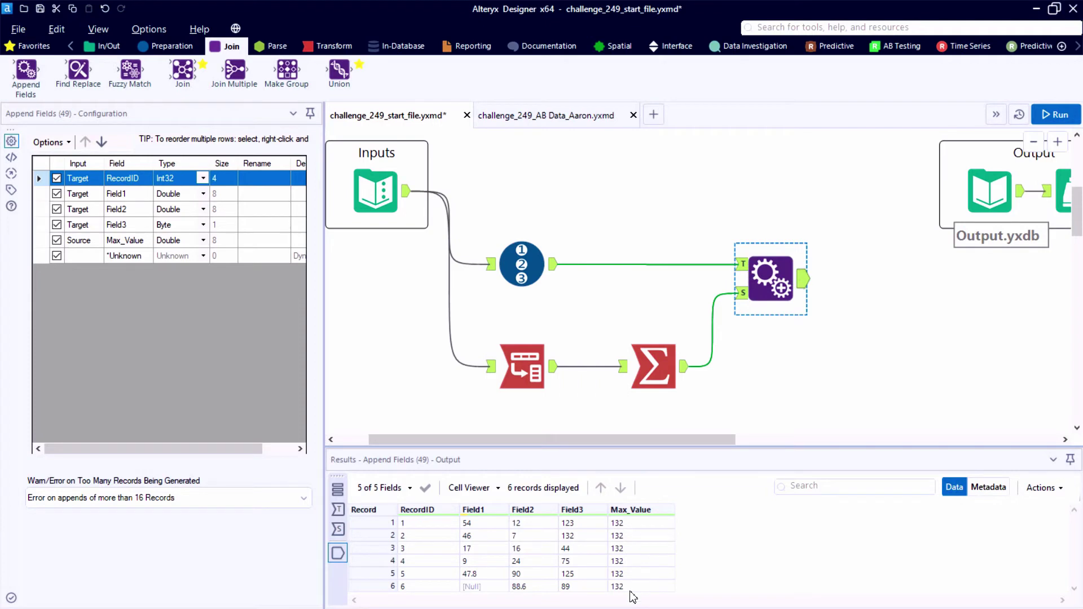
pyautogui.click(640, 523)
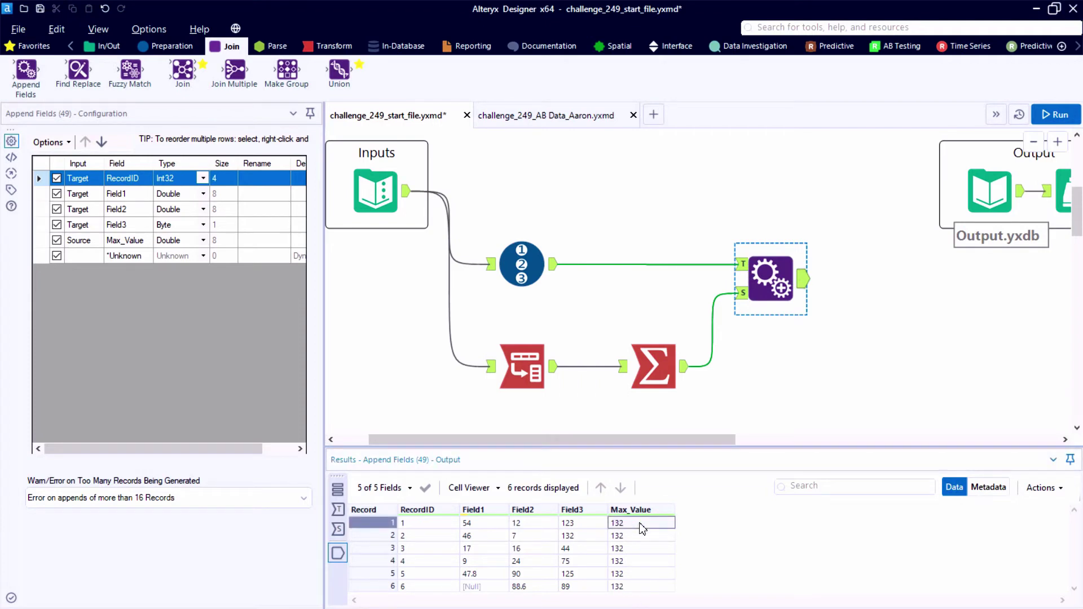
pyautogui.click(614, 540)
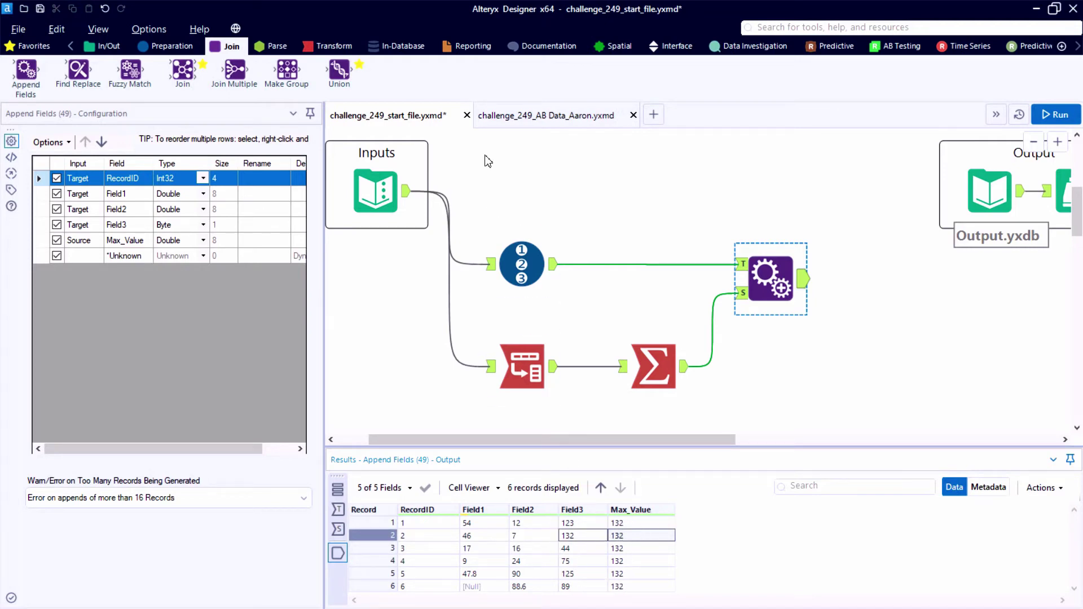
pyautogui.click(470, 46)
pyautogui.moveTo(728, 79); pyautogui.dragTo(896, 283)
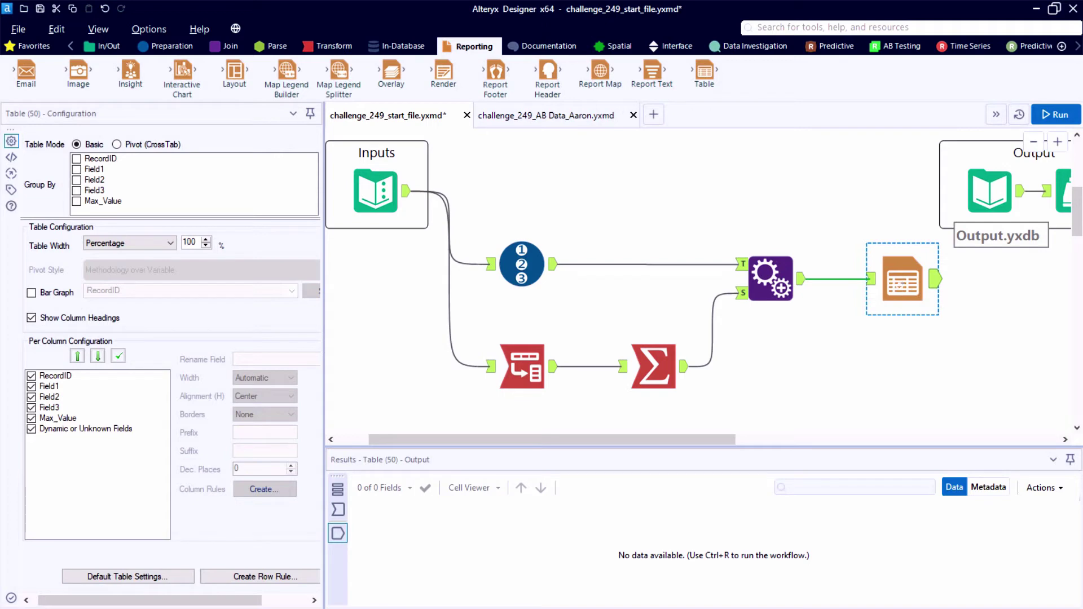
# Step: Add a Browse tool after the Basic Table and run to preview the Max_Value column
pyautogui.rightClick(893, 284)
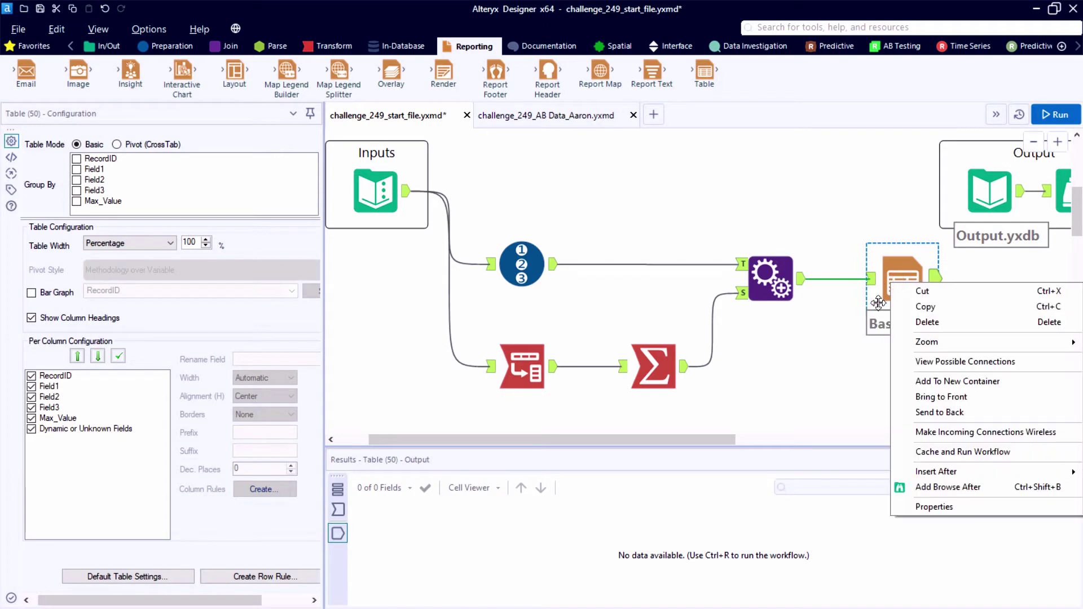
pyautogui.click(999, 491)
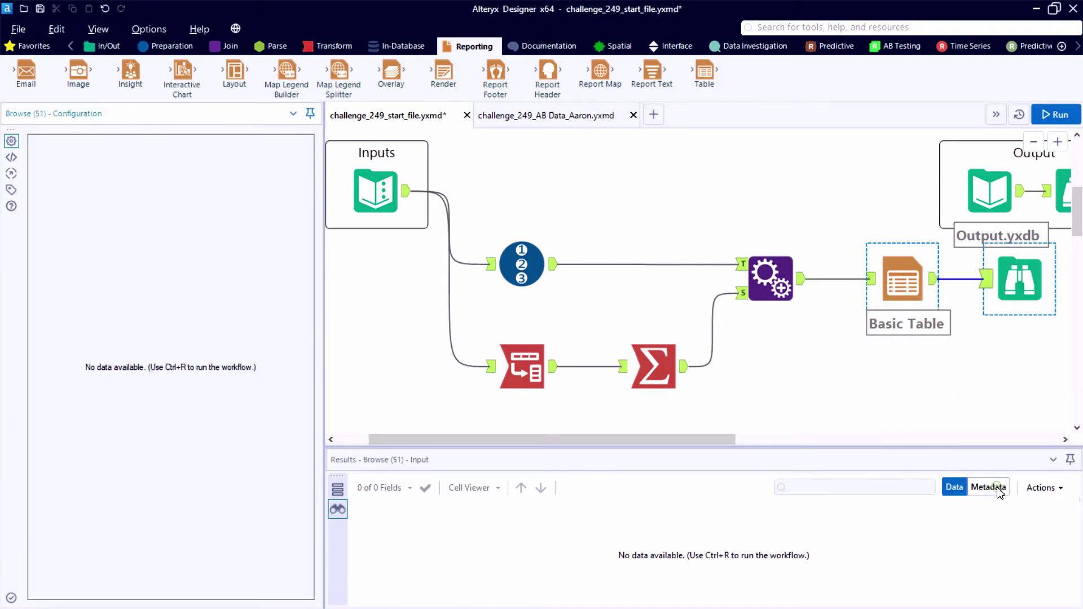
pyautogui.hotkey('ctrl', 'r')
pyautogui.click(1037, 273)
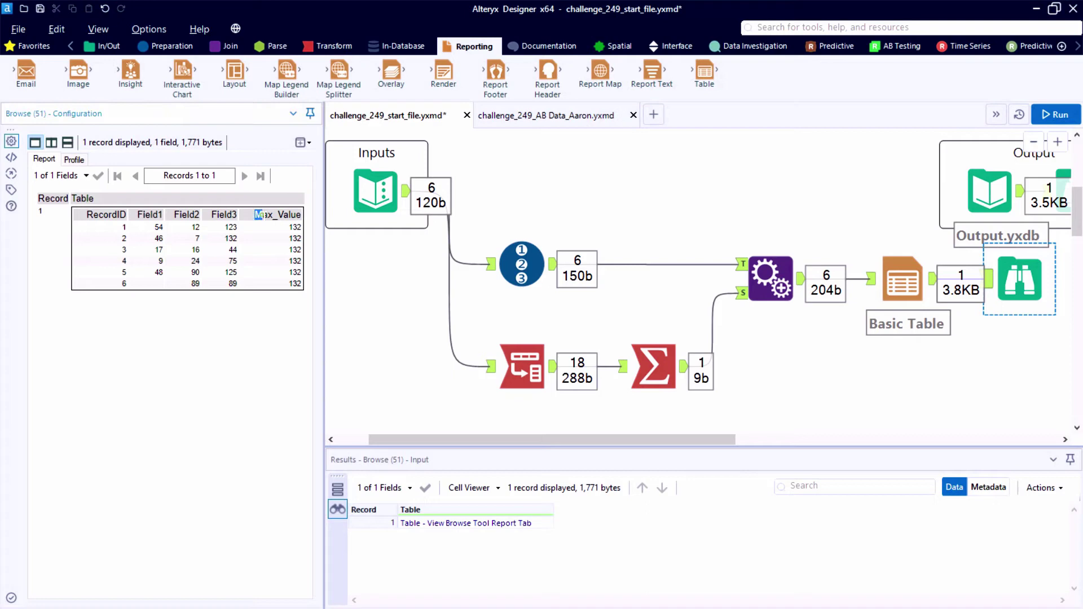
pyautogui.moveTo(261, 215); pyautogui.dragTo(301, 215)
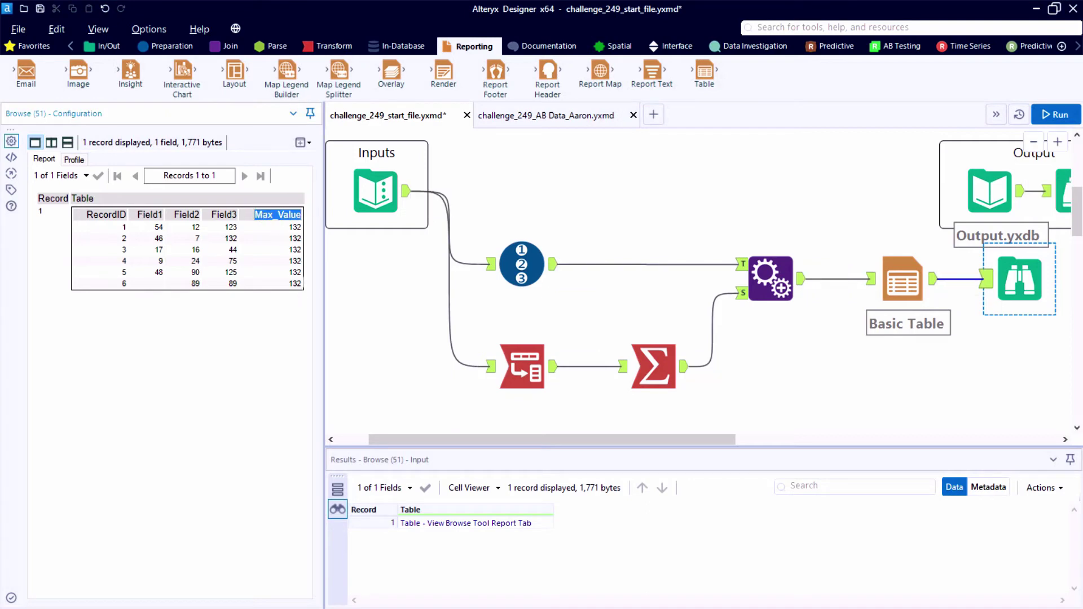
# Step: Uncheck Max_Value in the Basic Table columns and rerun to confirm it is gone
pyautogui.click(903, 279)
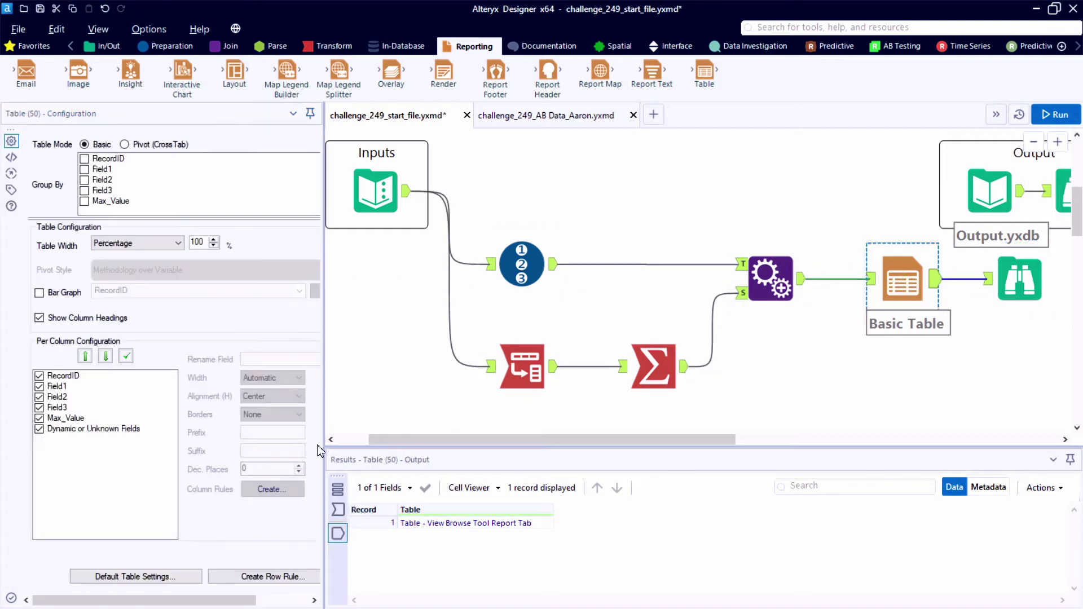
pyautogui.click(41, 419)
pyautogui.click(56, 418)
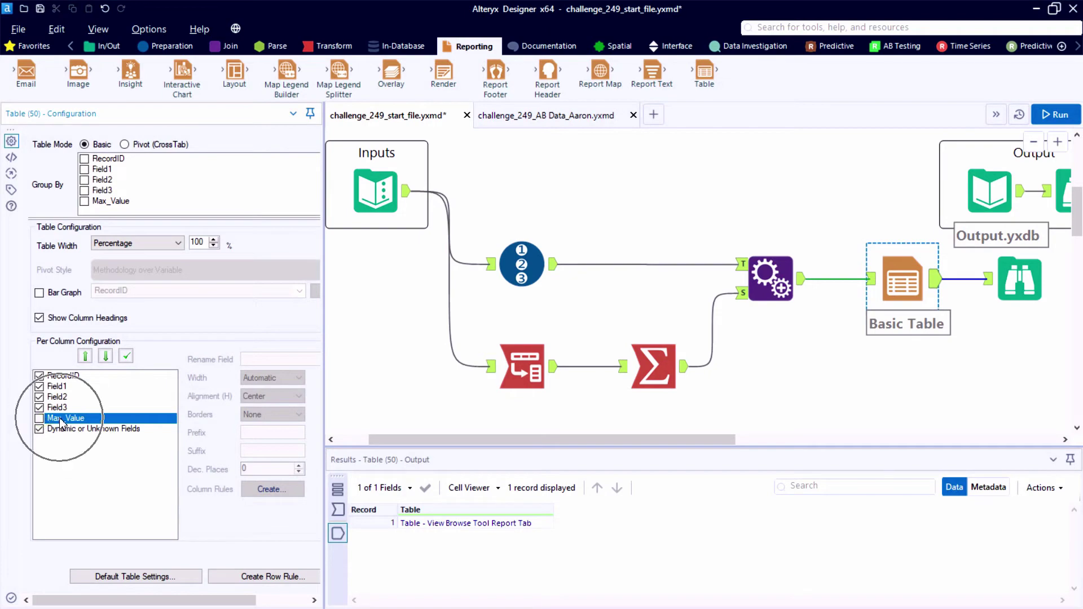
pyautogui.hotkey('ctrl', 'r')
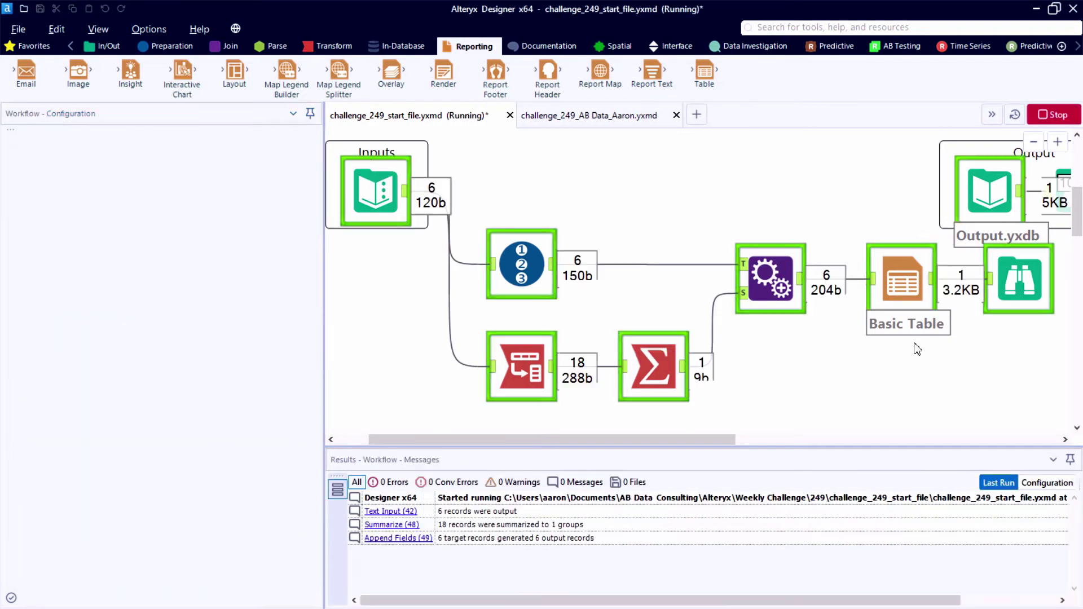
pyautogui.click(1008, 283)
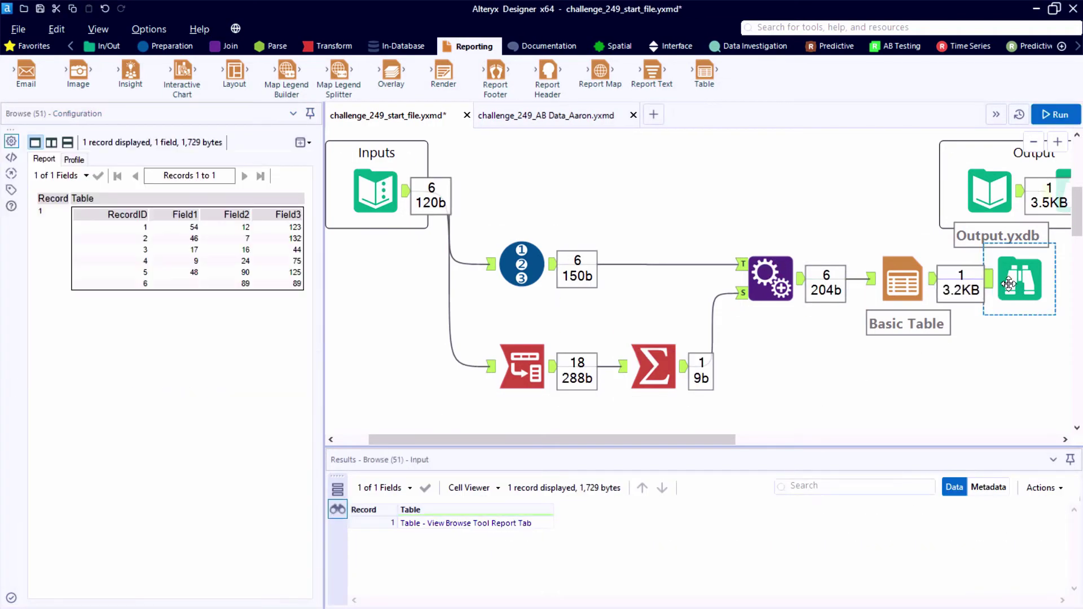
pyautogui.click(903, 280)
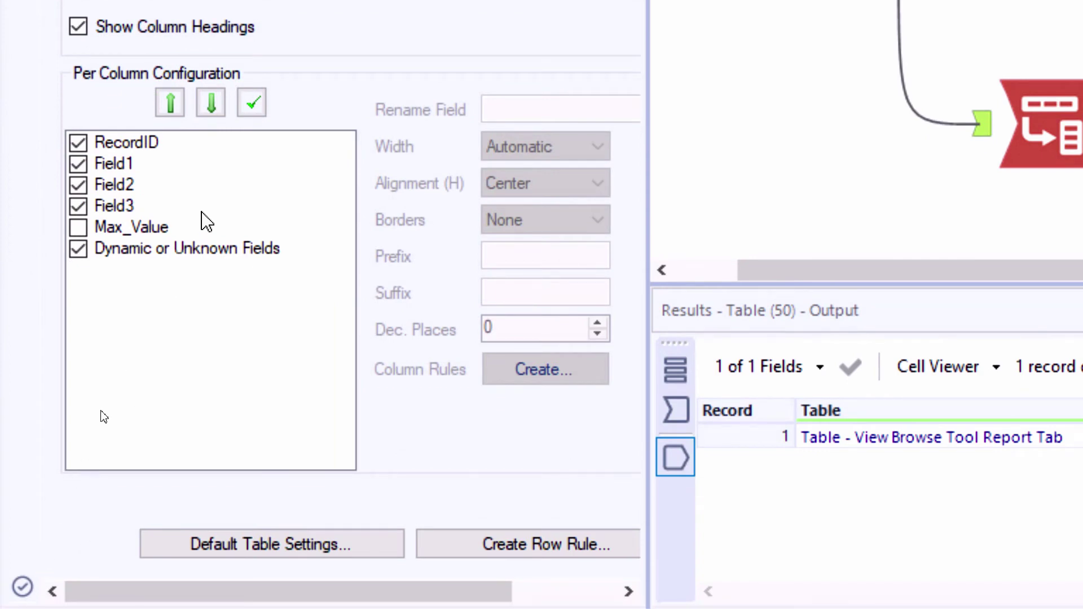
pyautogui.click(148, 165)
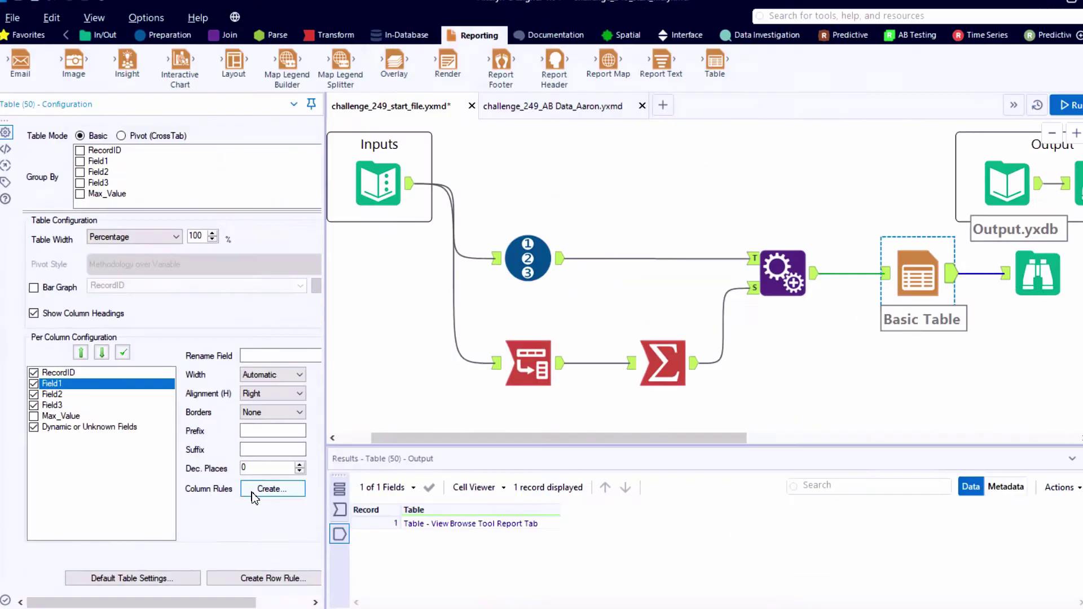
# Step: Create a Field1 column rule with Text Color set to Red
pyautogui.click(253, 491)
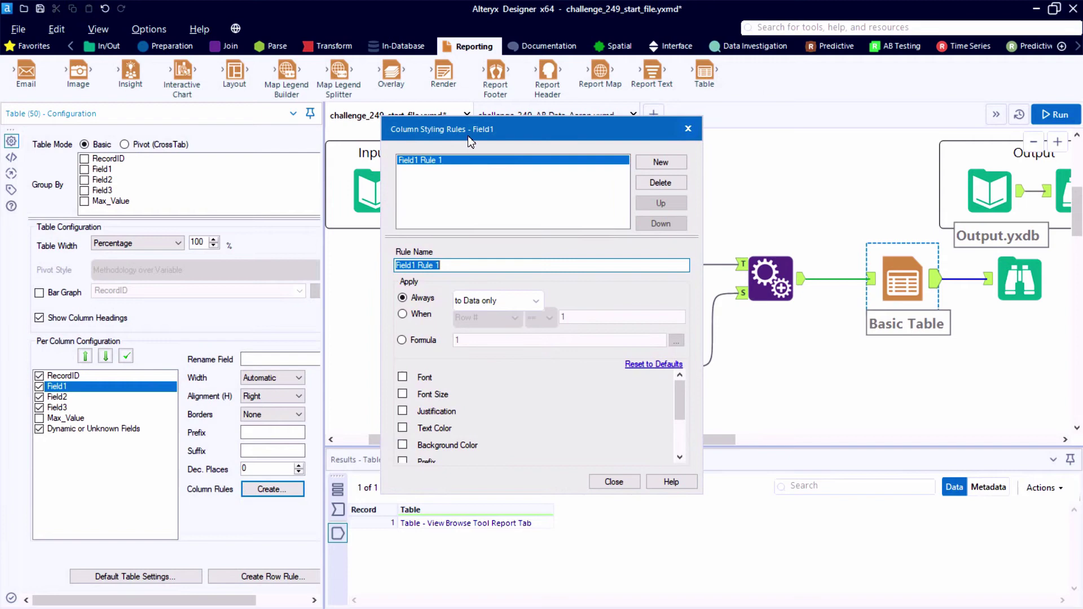
pyautogui.moveTo(471, 143); pyautogui.dragTo(268, 119)
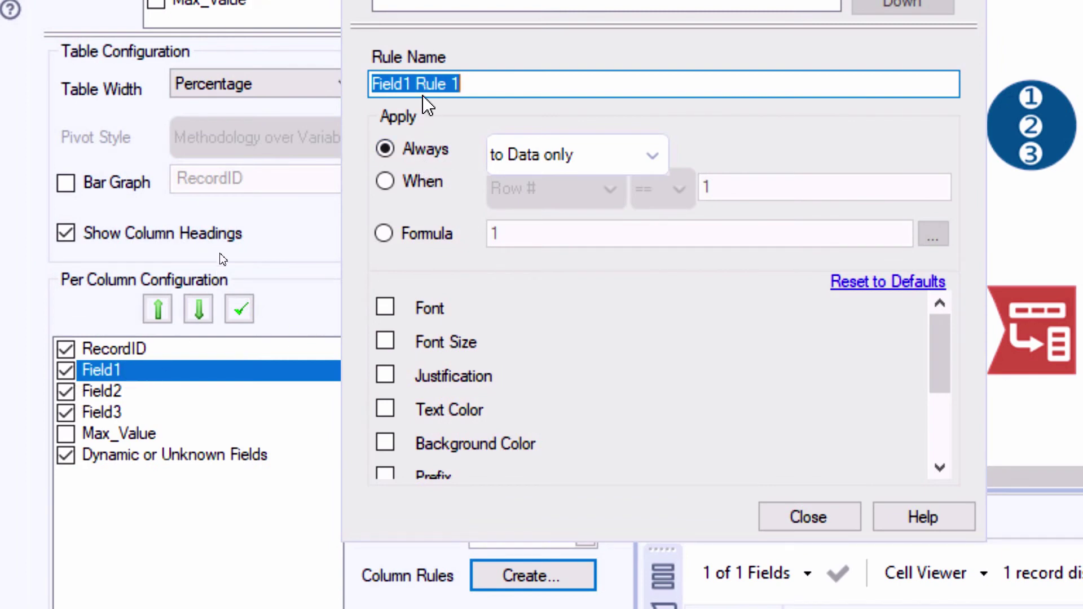
pyautogui.click(385, 410)
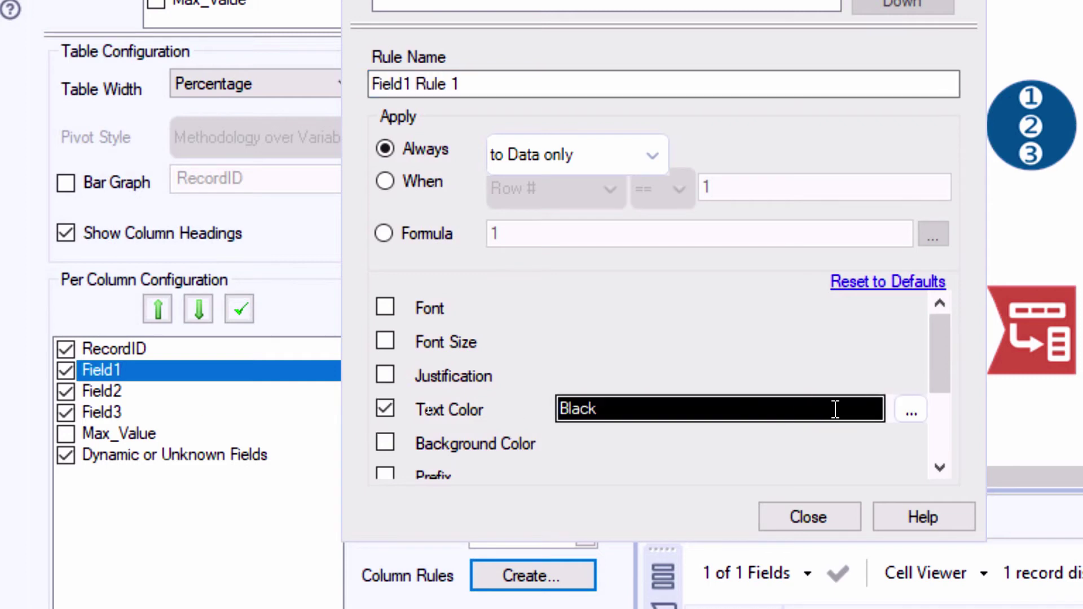
pyautogui.click(909, 413)
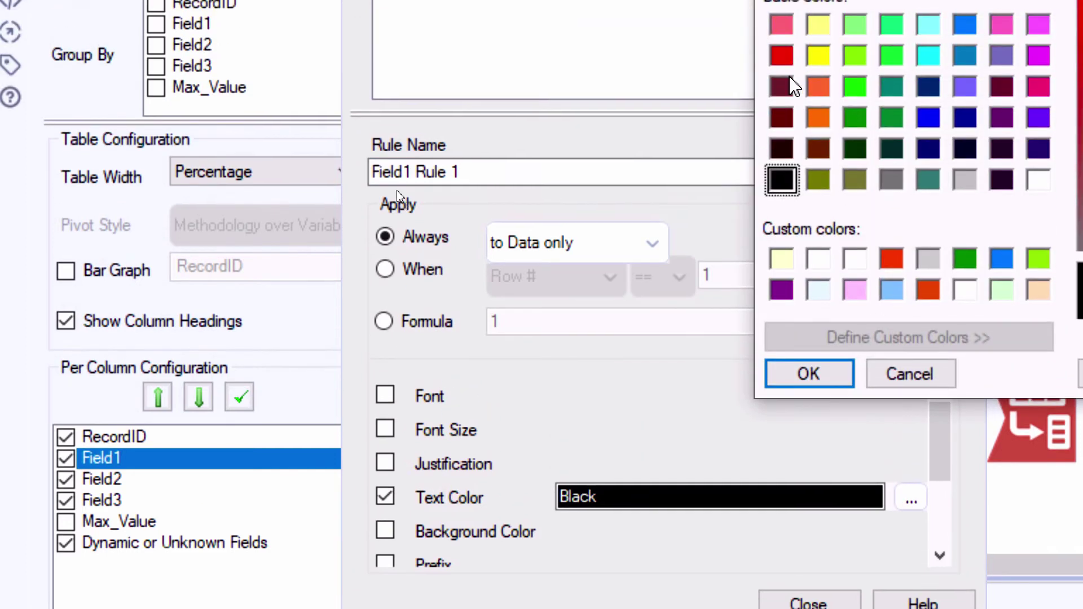
pyautogui.click(781, 55)
pyautogui.click(806, 377)
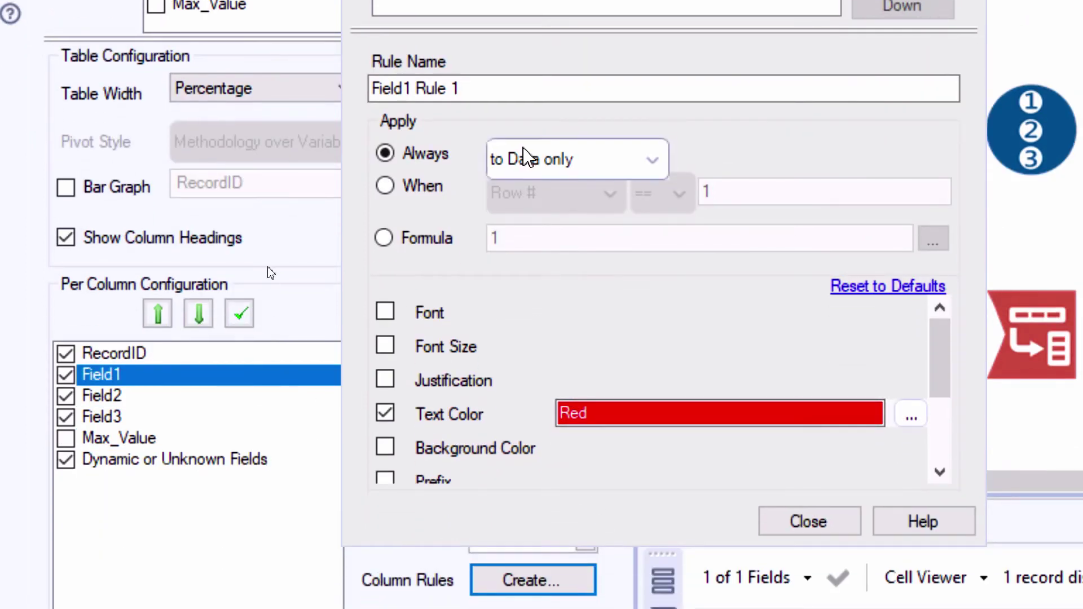
# Step: Keep the rule applied to data only and make it conditional on a formula
pyautogui.click(526, 158)
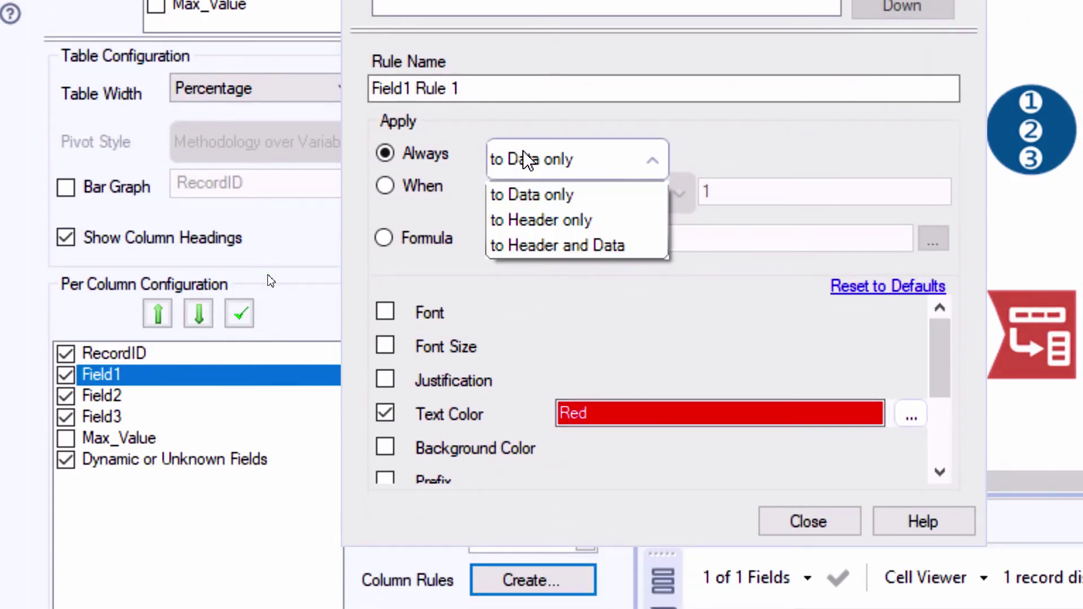
pyautogui.click(564, 193)
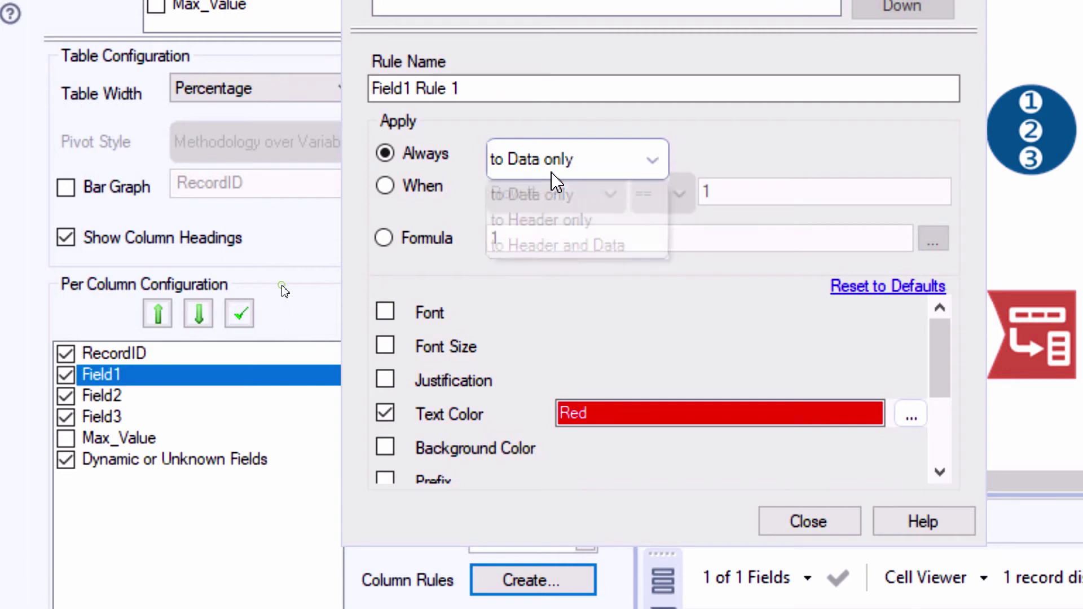
pyautogui.click(416, 193)
pyautogui.click(584, 210)
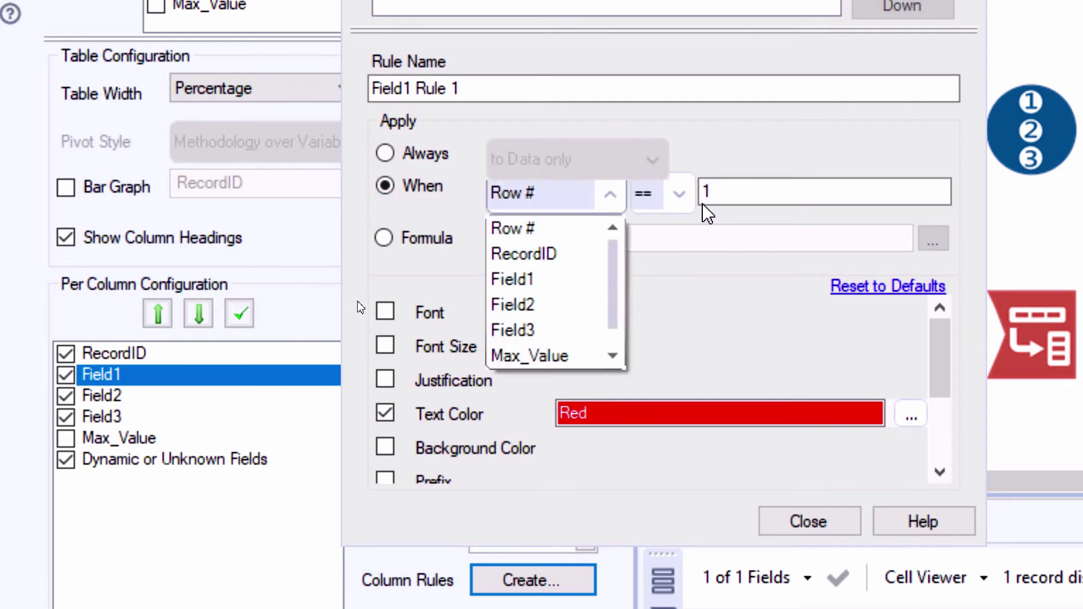
pyautogui.click(388, 239)
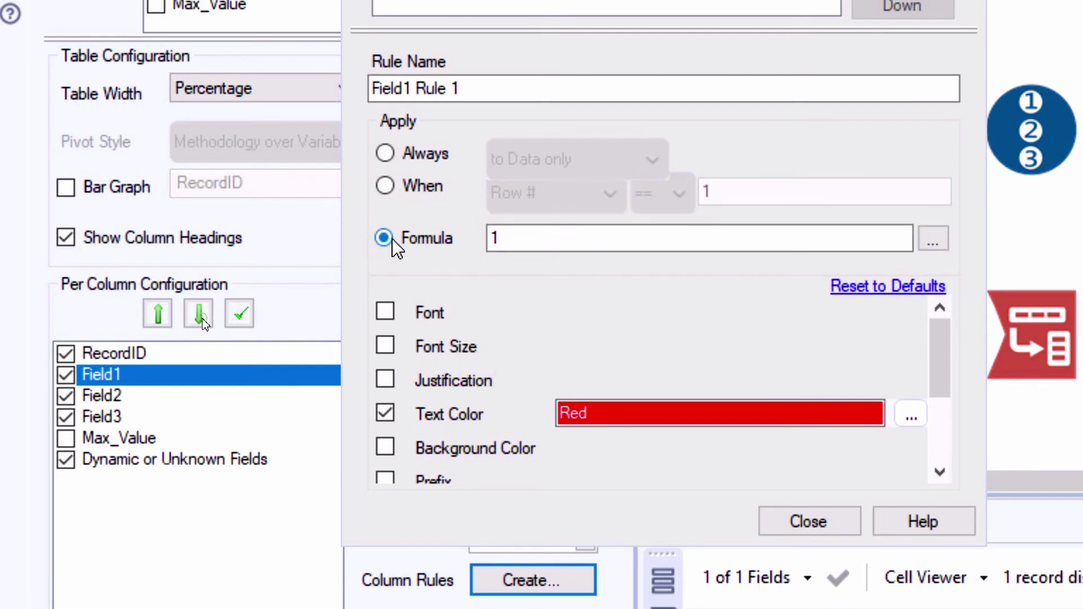
# Step: Enter the condition [Field1]=[Max_Value] in the expression editor and accept it
pyautogui.click(934, 239)
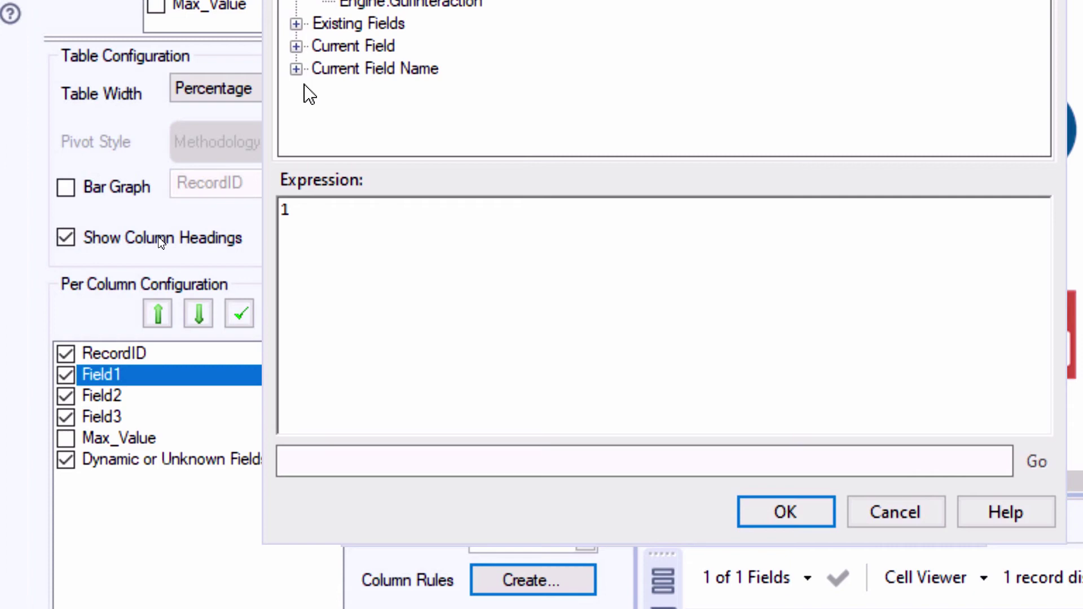
pyautogui.click(296, 23)
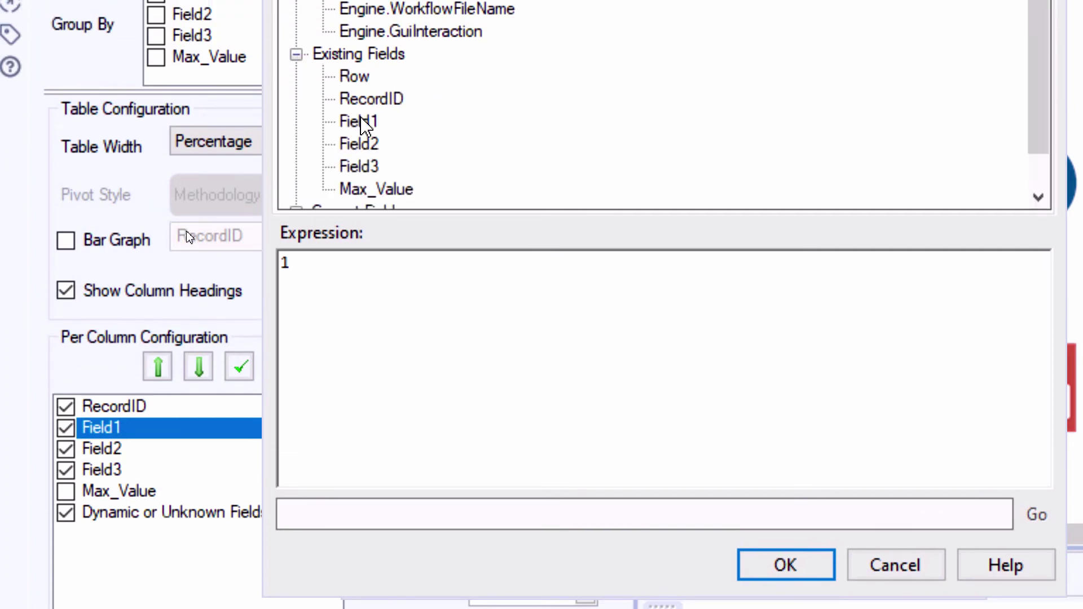
pyautogui.click(299, 292)
pyautogui.press('BackSpace')
pyautogui.doubleClick(361, 123)
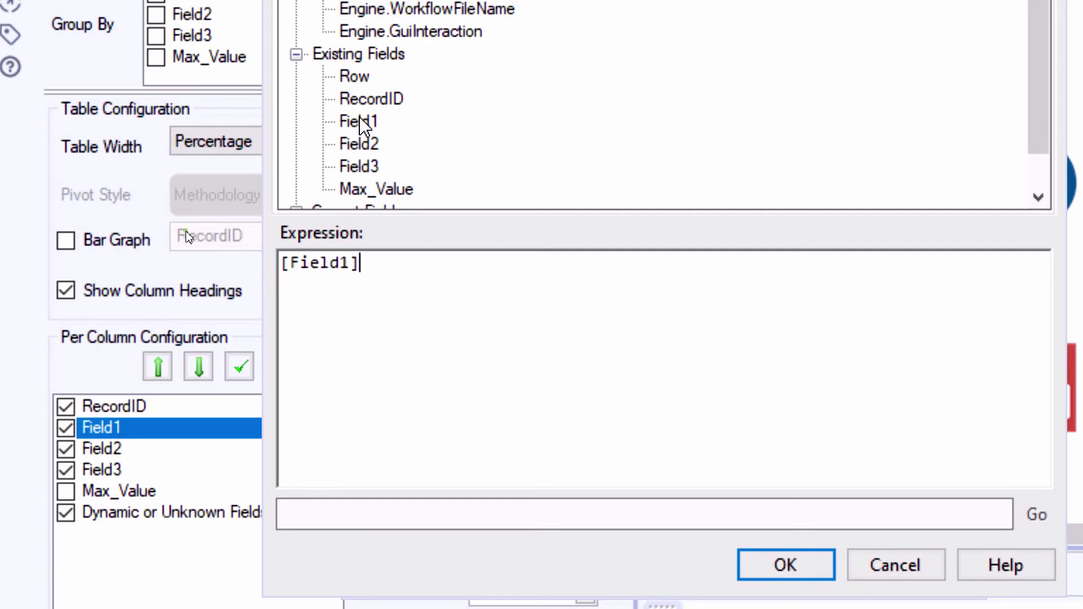
pyautogui.write('=')
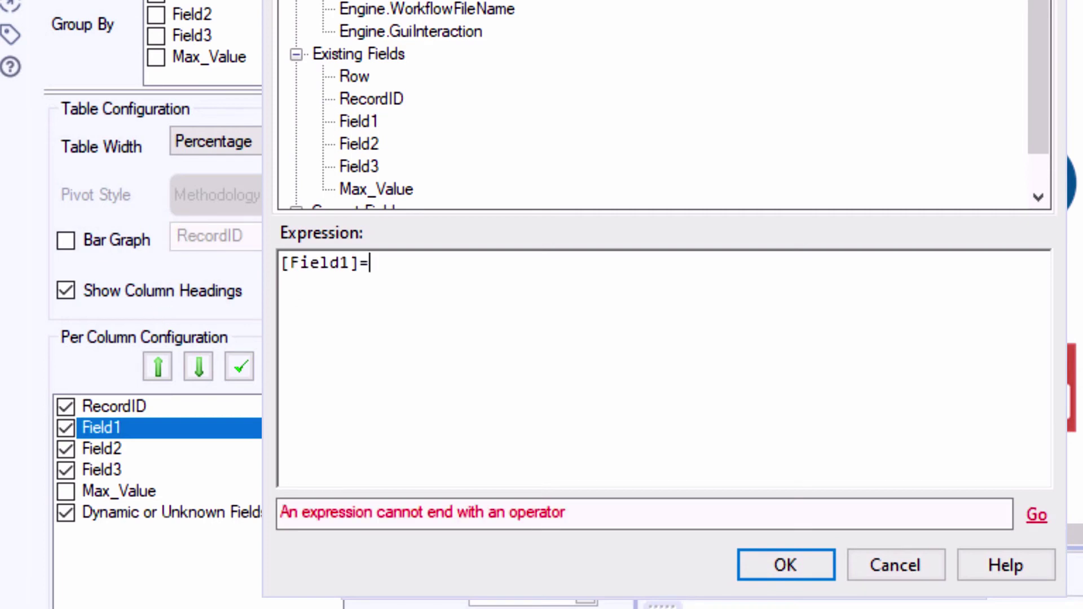
pyautogui.doubleClick(361, 191)
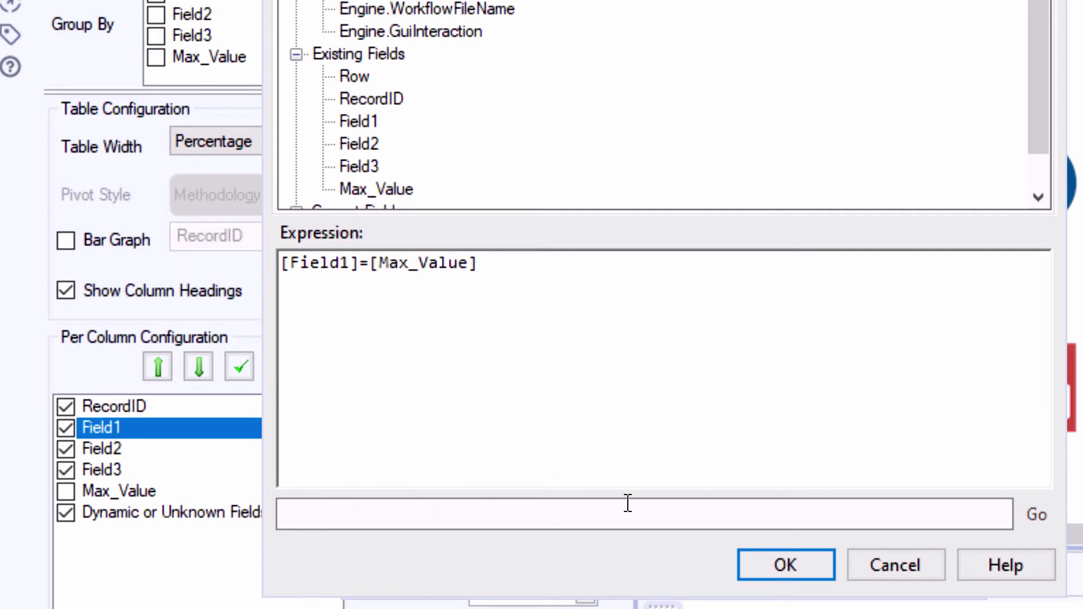
pyautogui.click(822, 572)
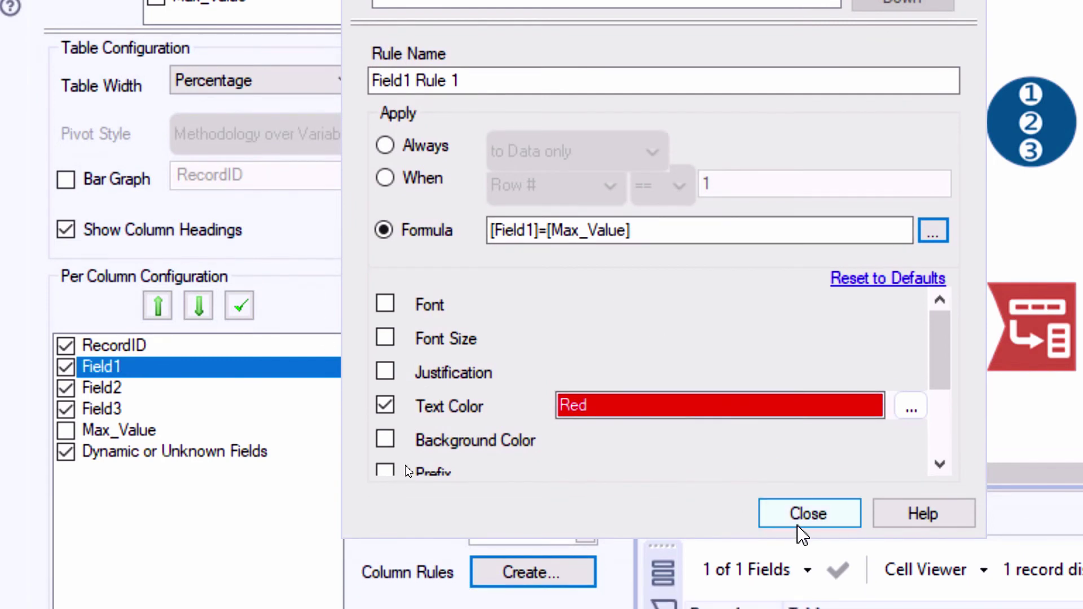
# Step: Finish the Field1 rule and start a Field2 rule with Red text colour
pyautogui.click(807, 514)
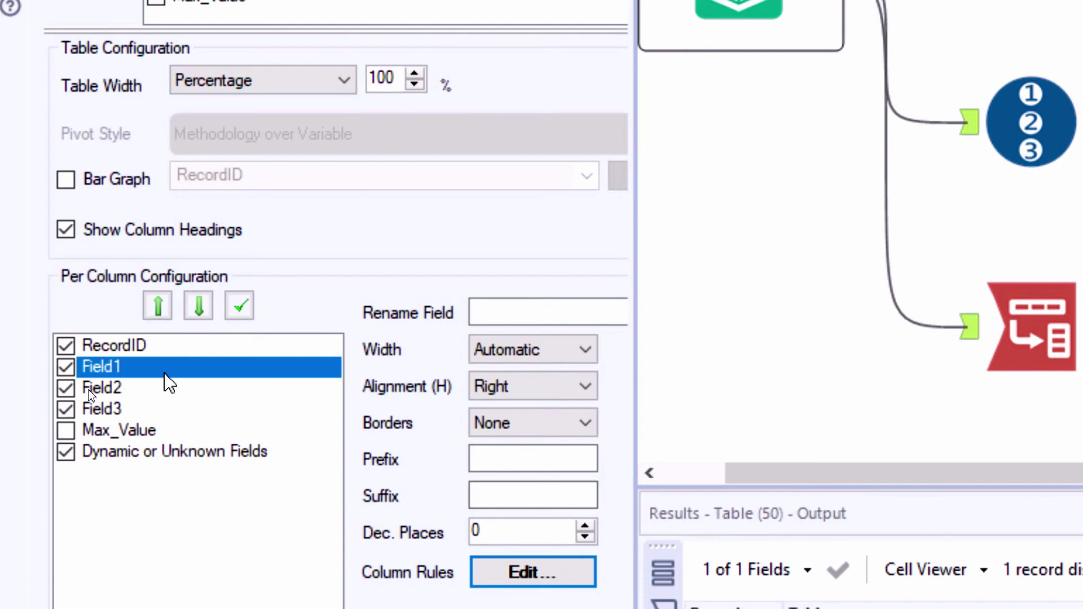
pyautogui.click(164, 389)
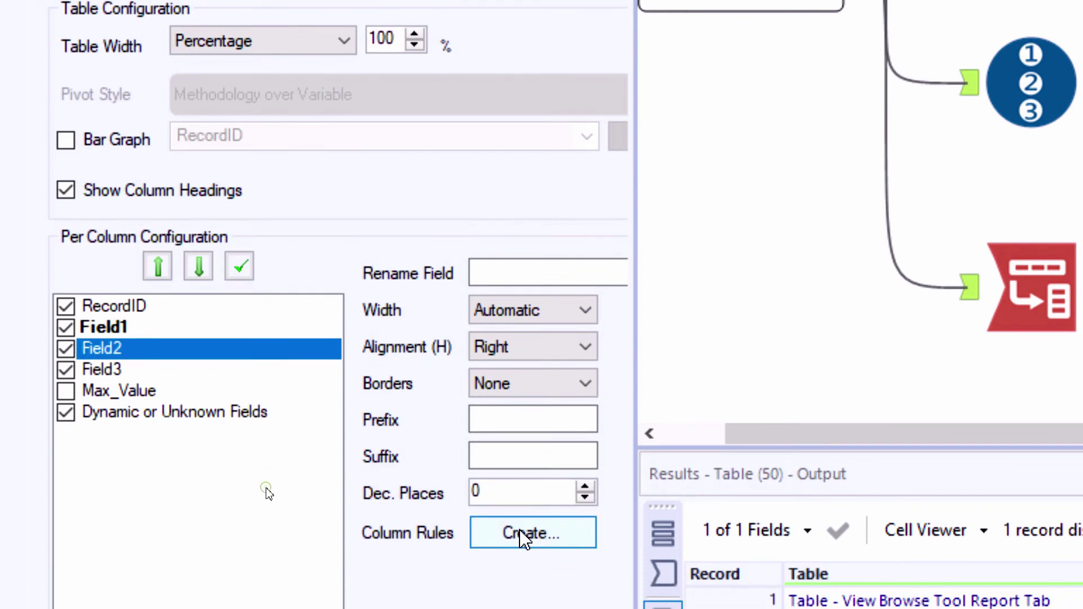
pyautogui.click(523, 536)
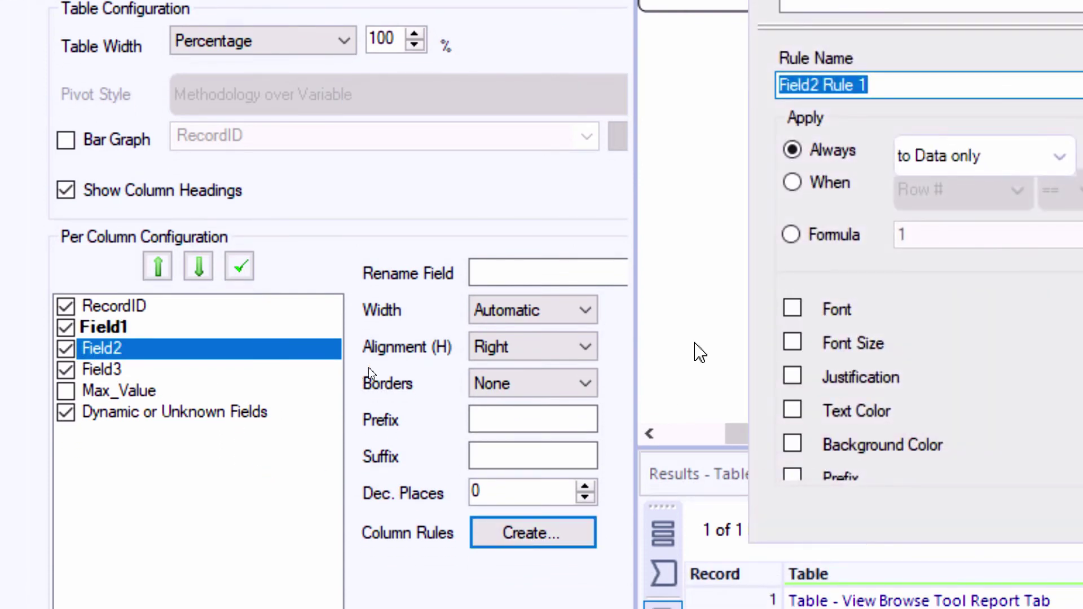
pyautogui.click(792, 411)
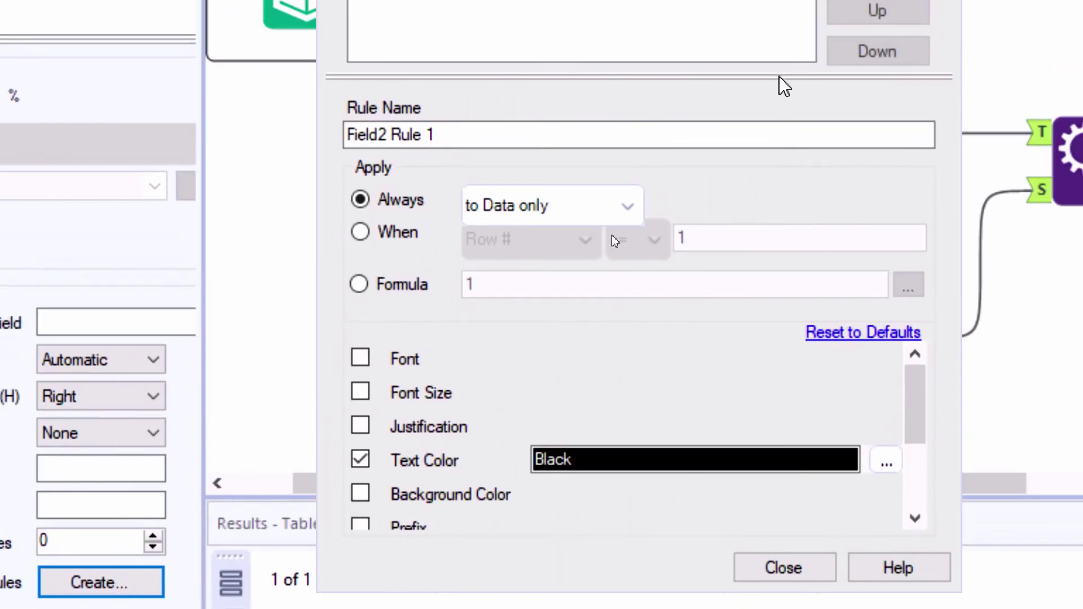
pyautogui.click(886, 414)
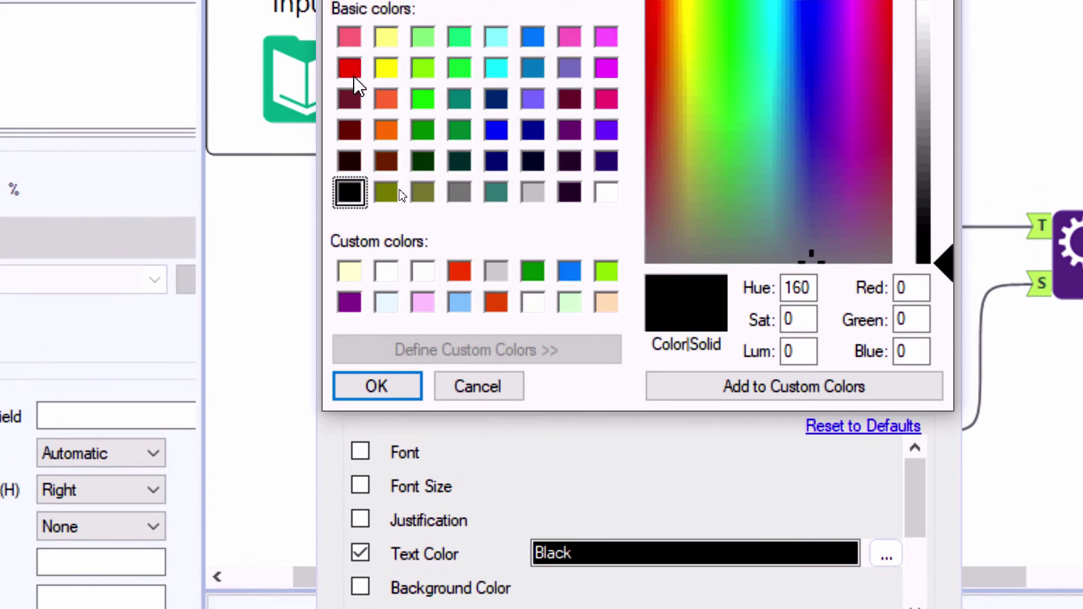
pyautogui.click(351, 70)
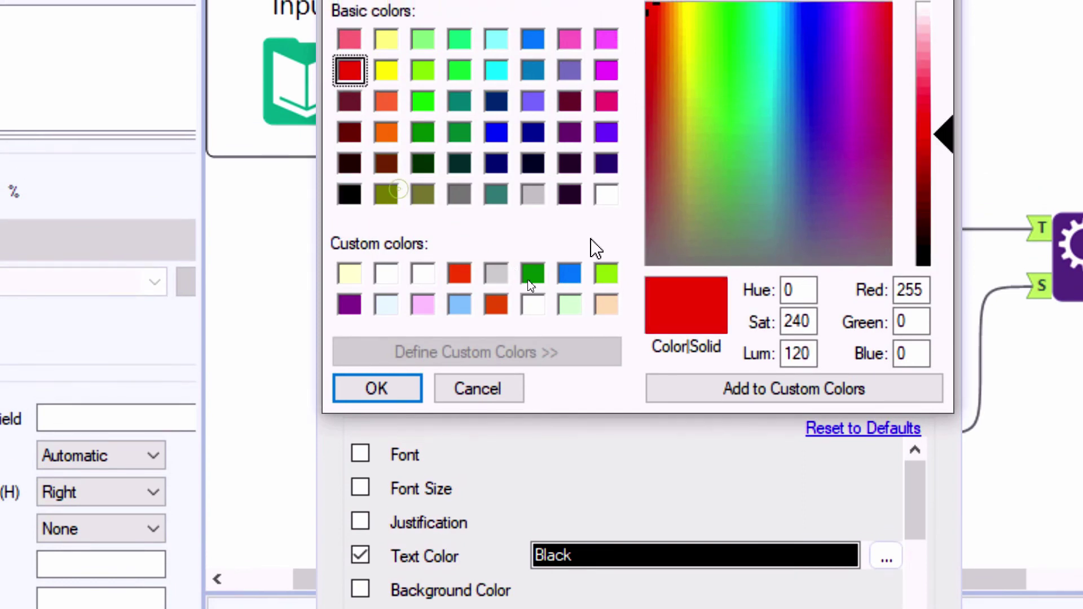
pyautogui.click(405, 387)
# Step: Make the Field2 rule conditional on [Field2]=[Max_Value] and close the column rules
pyautogui.click(360, 379)
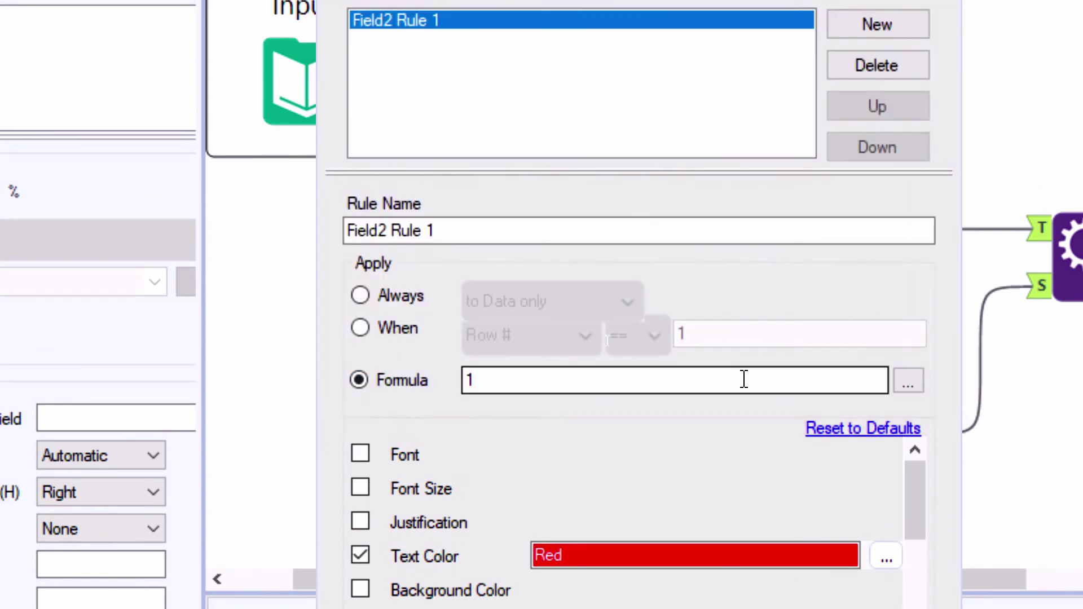
pyautogui.click(908, 380)
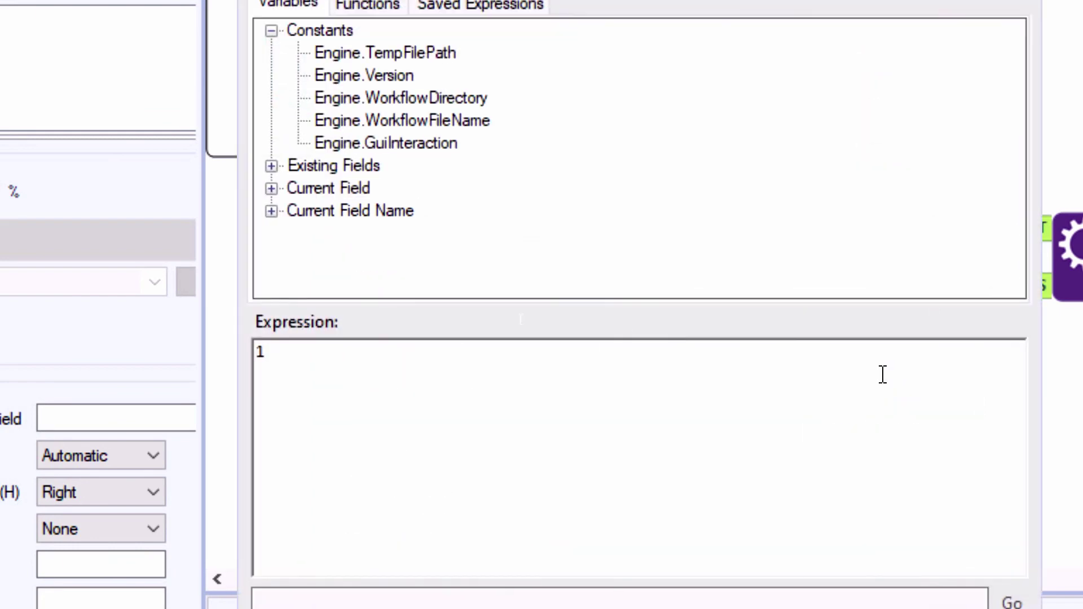
pyautogui.press('BackSpace')
pyautogui.click(271, 165)
pyautogui.doubleClick(330, 232)
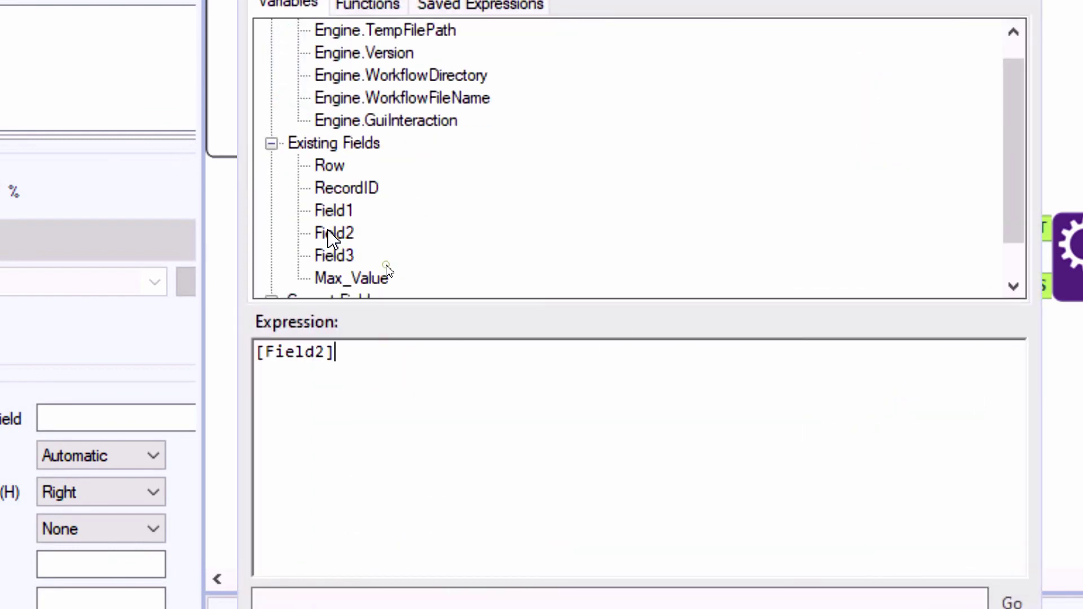
pyautogui.write('=')
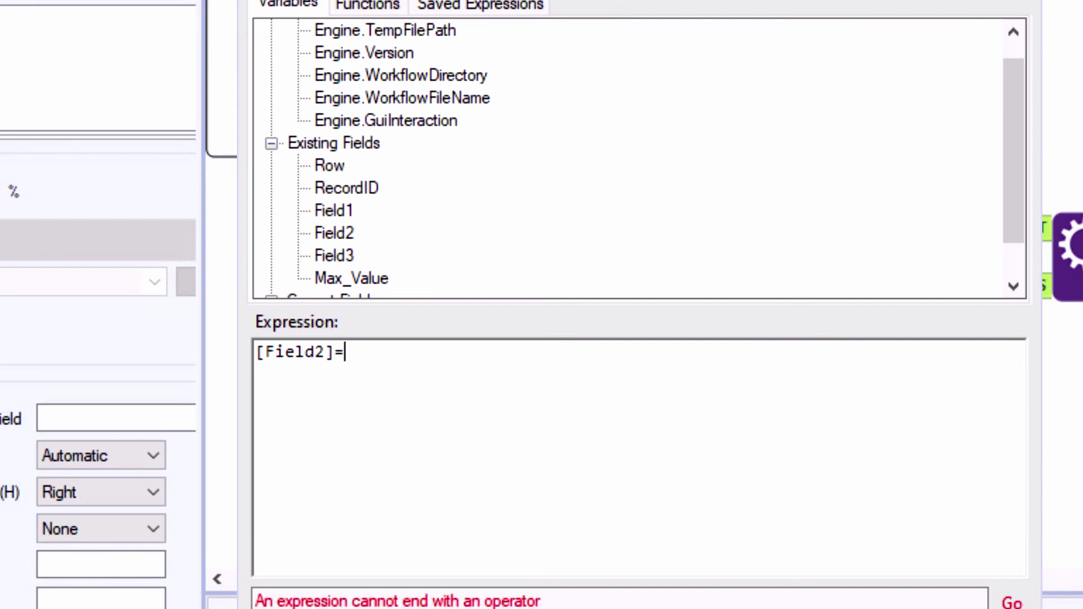
pyautogui.doubleClick(330, 278)
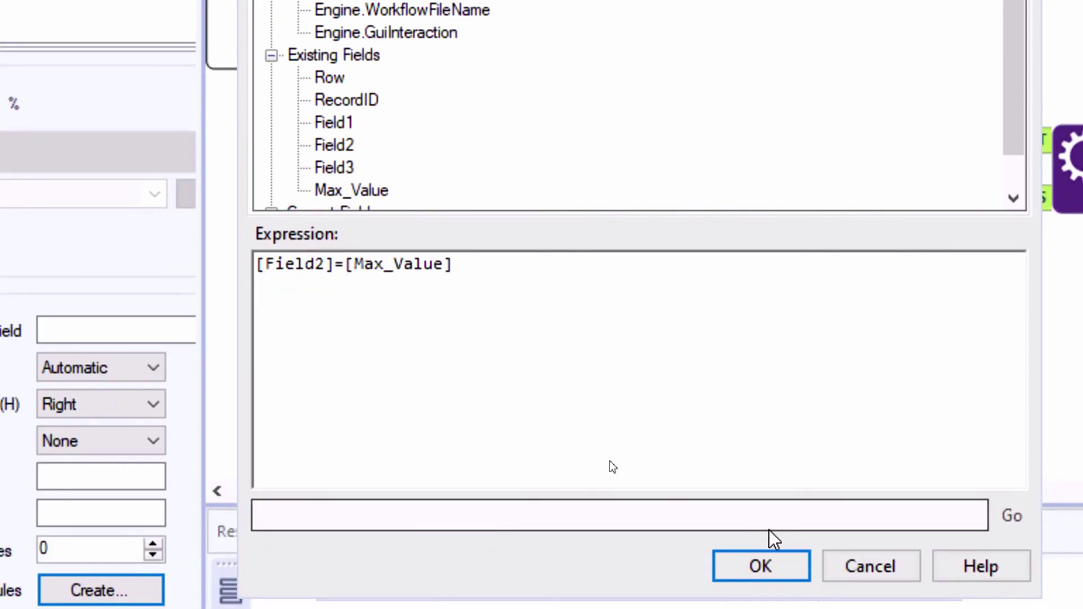
pyautogui.click(776, 536)
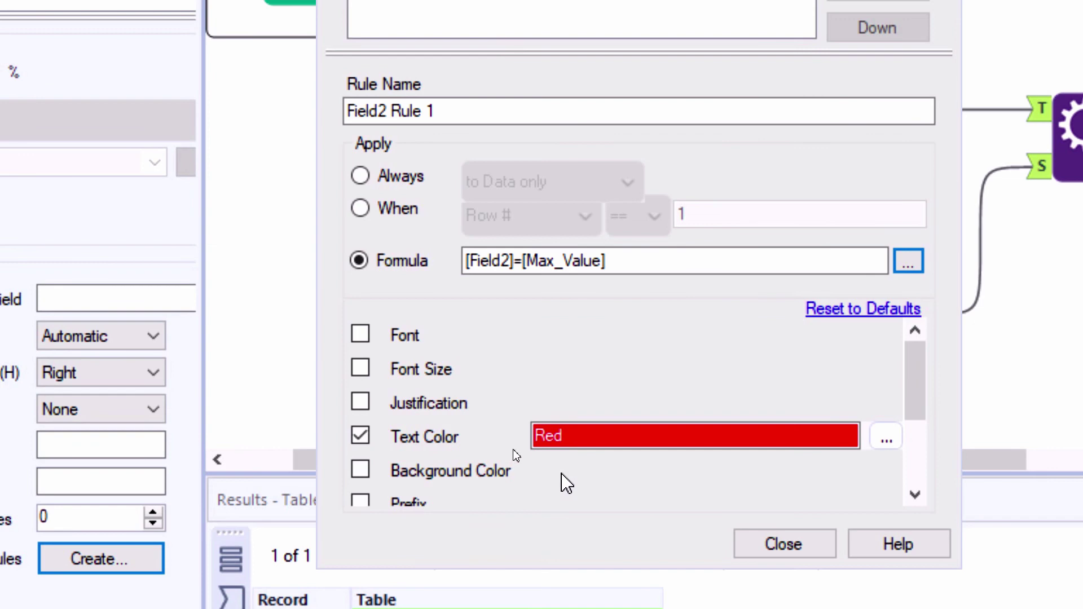
pyautogui.press('Return')
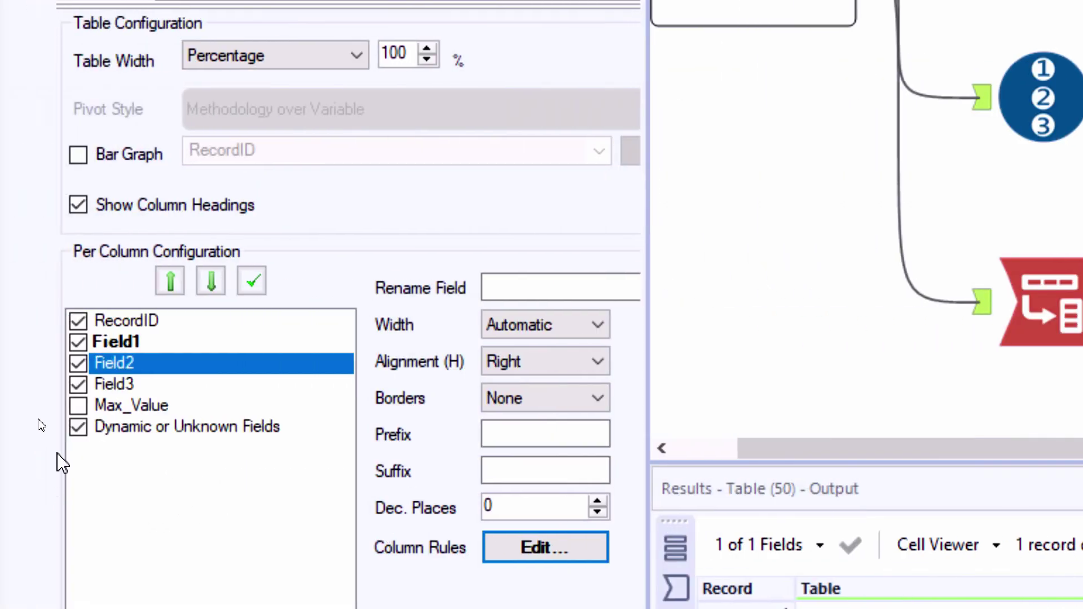
pyautogui.click(133, 385)
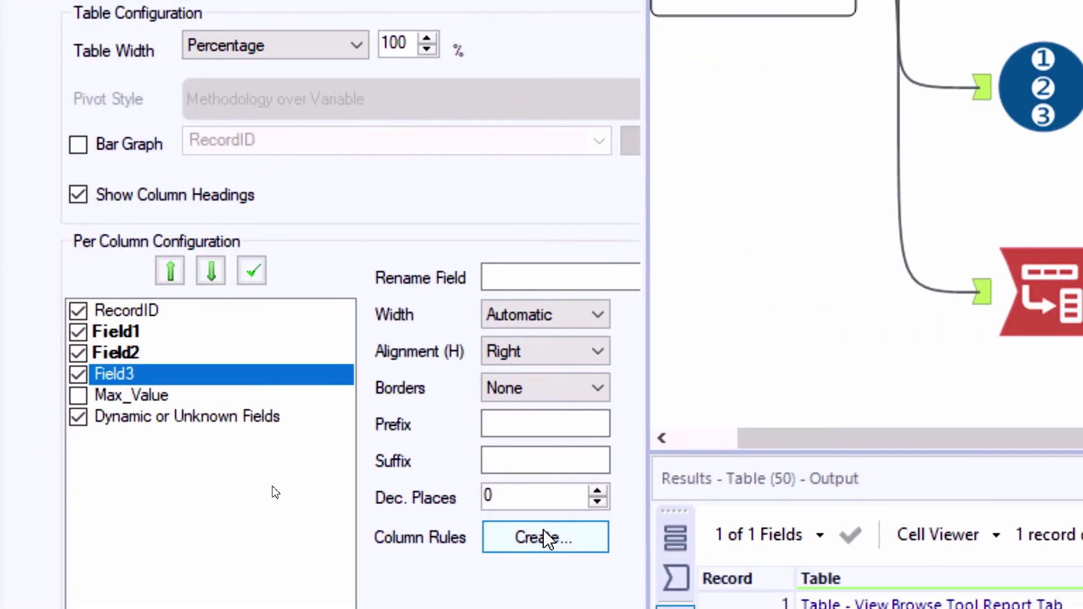
# Step: Create a formula-based column rule for Field3 with the expression [Field3]=[Max_Value]
pyautogui.click(546, 548)
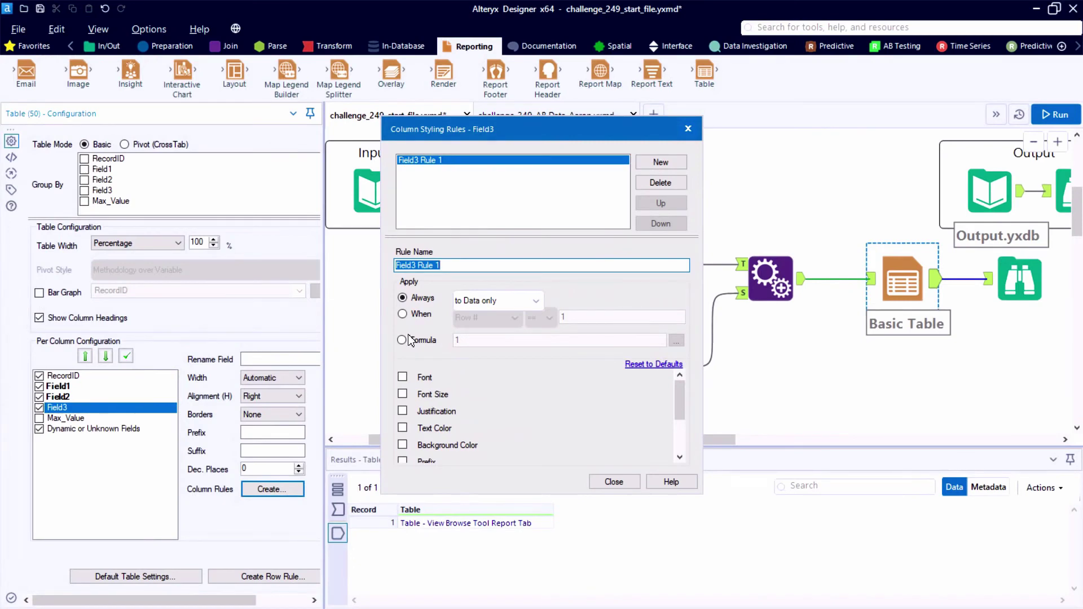
pyautogui.click(403, 340)
pyautogui.click(676, 341)
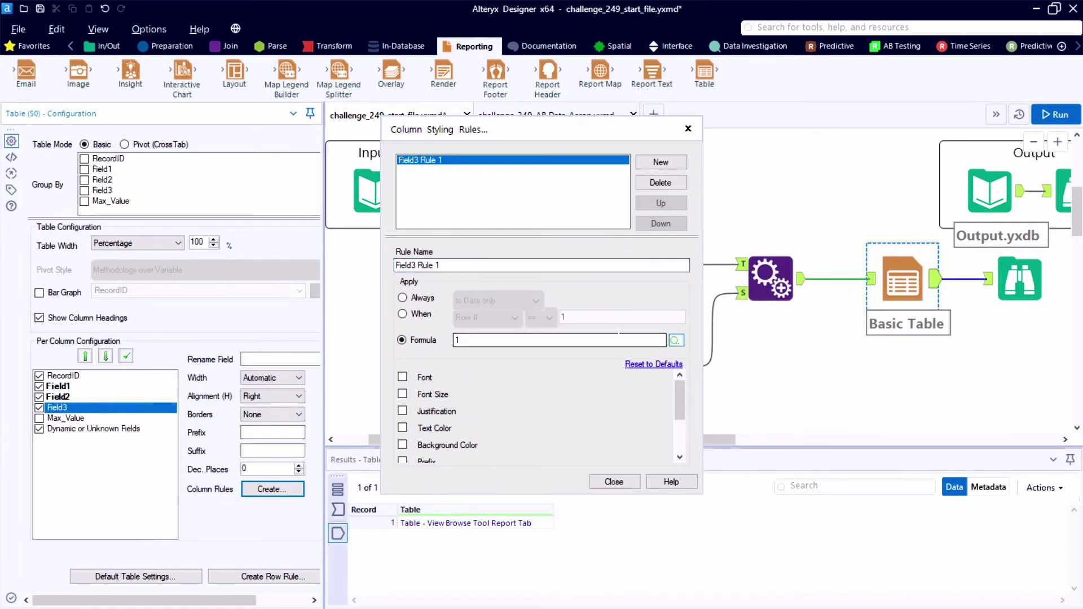
pyautogui.click(358, 233)
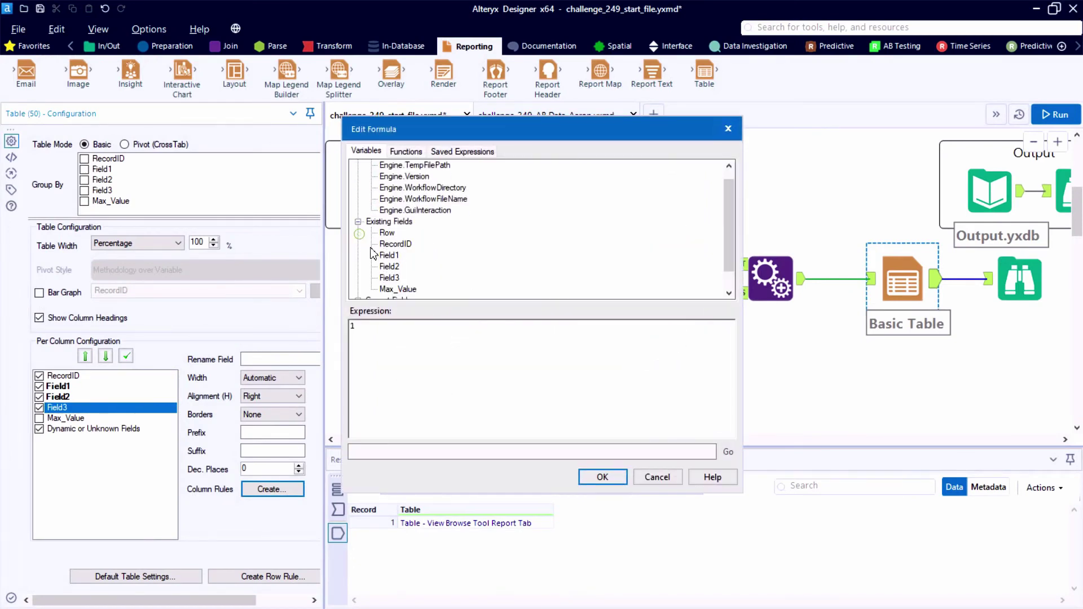
pyautogui.doubleClick(389, 278)
pyautogui.write('=')
pyautogui.doubleClick(398, 289)
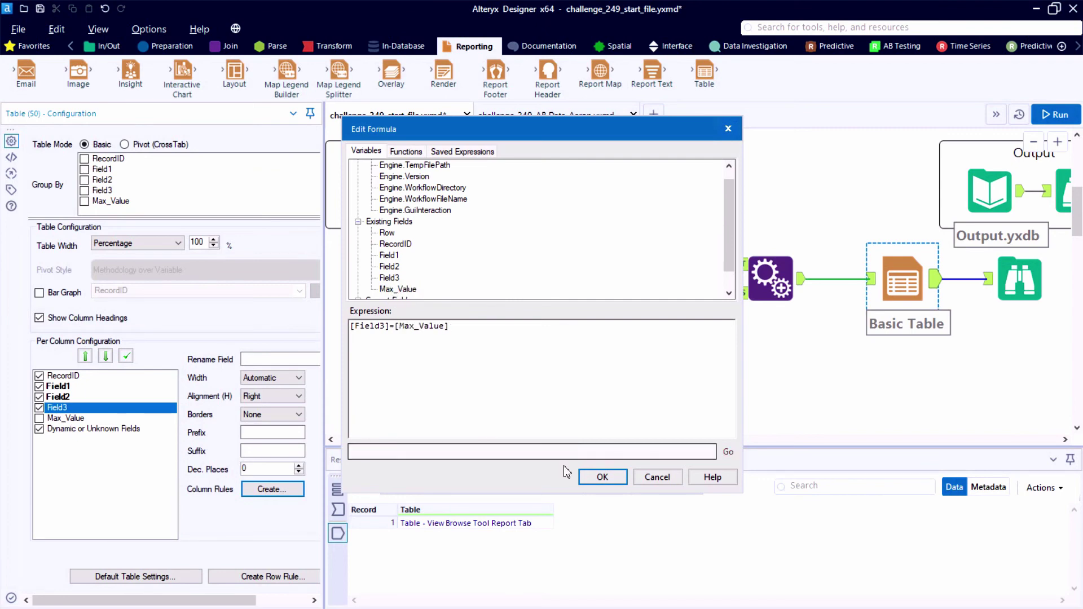
pyautogui.click(587, 478)
# Step: Make Field3 Rule 1 turn the text color Red, then close the rules
pyautogui.click(402, 427)
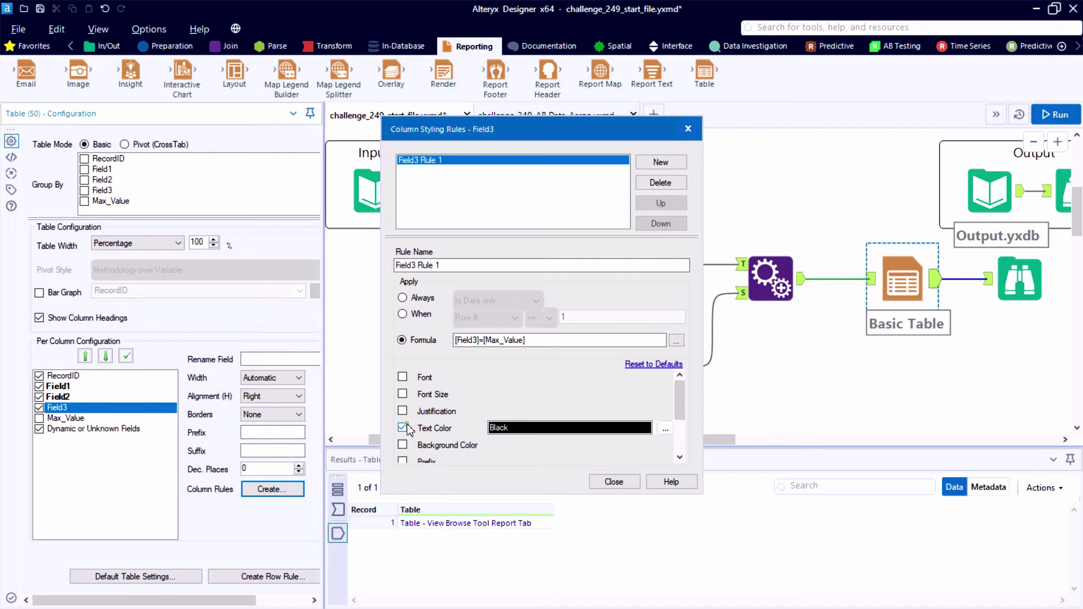
pyautogui.click(664, 429)
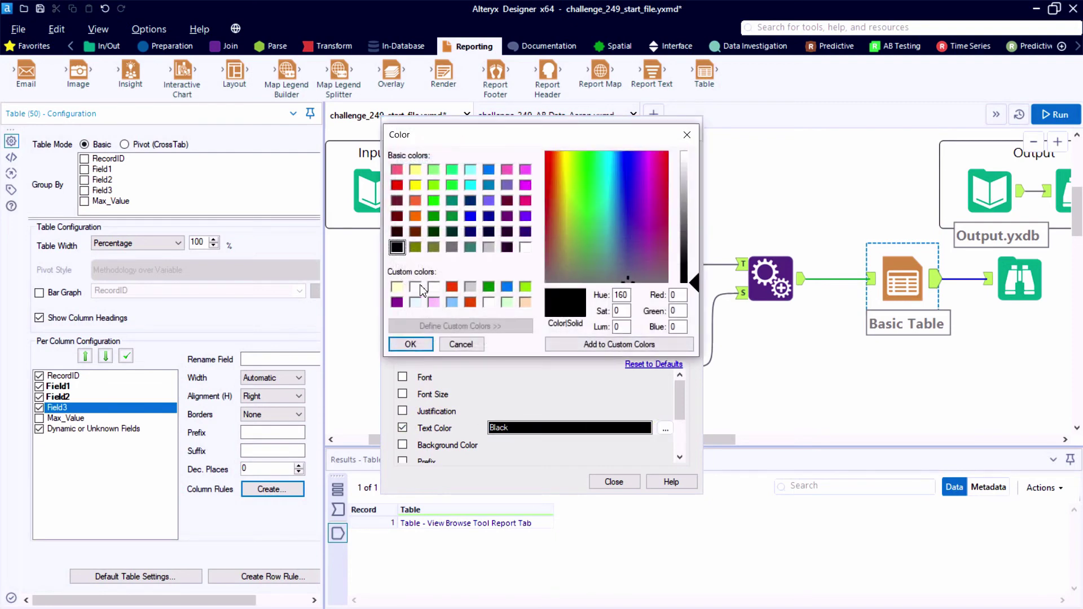
pyautogui.click(396, 185)
pyautogui.click(410, 344)
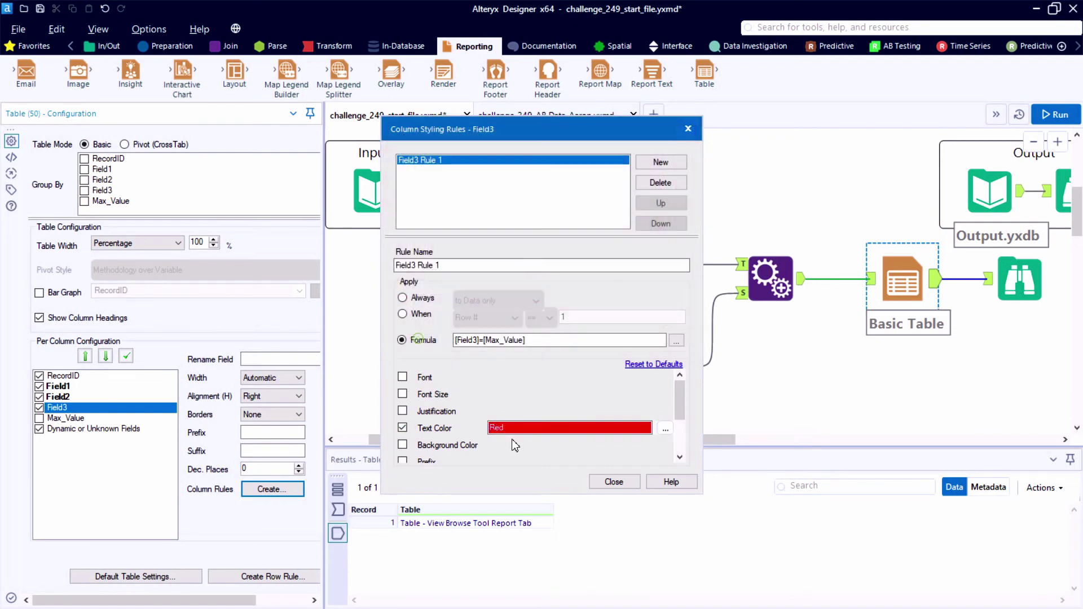
pyautogui.click(613, 481)
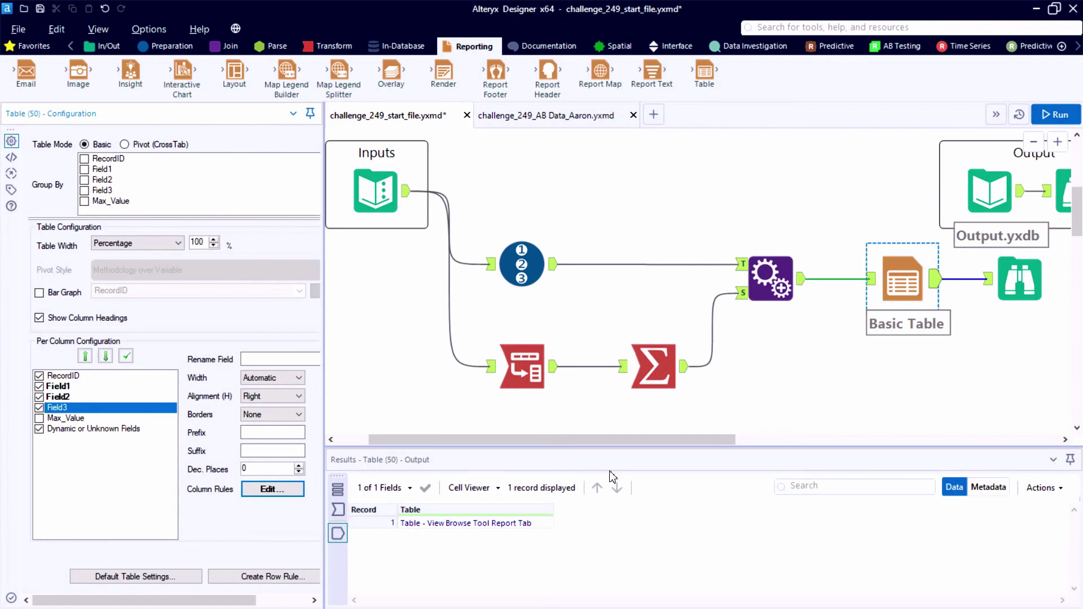
# Step: Run the workflow and view the report, then edit row 2 Field1 from 46 to 146 and rerun
pyautogui.hotkey('ctrl', 'r')
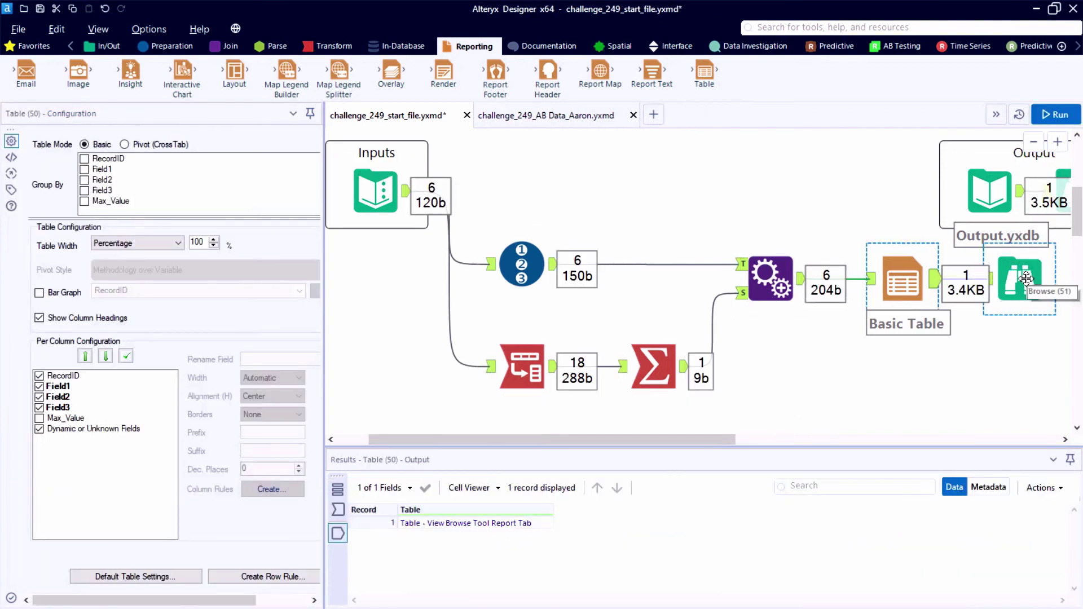
pyautogui.click(1024, 278)
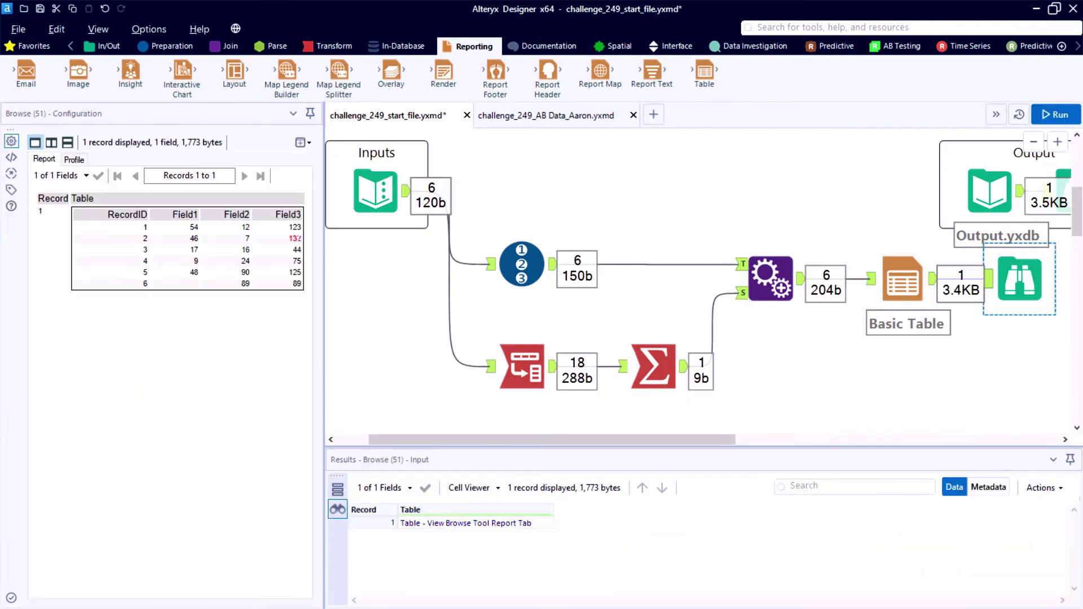
pyautogui.click(375, 194)
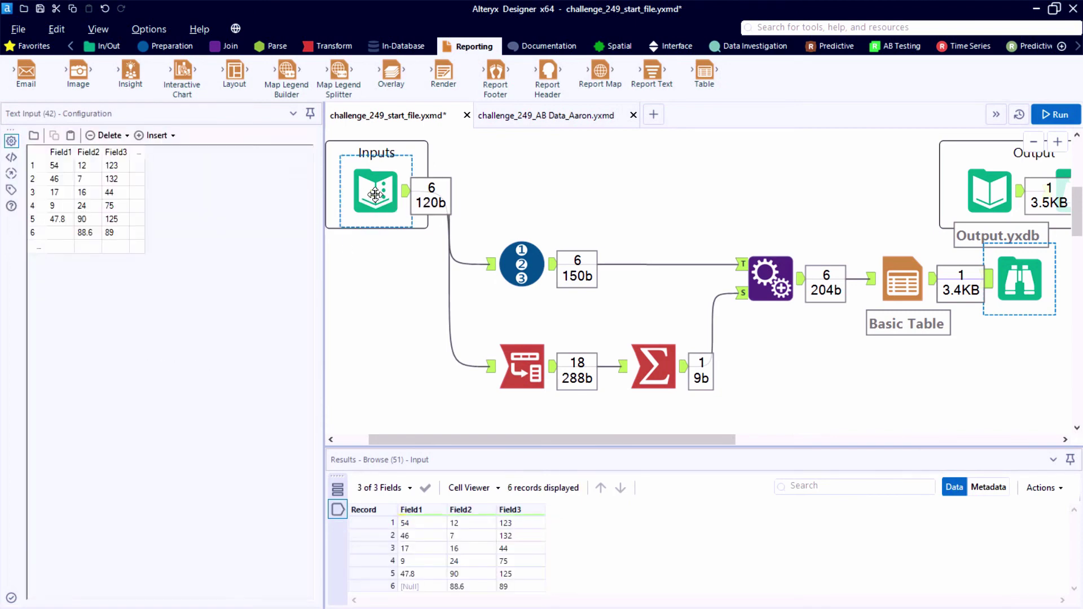
pyautogui.click(67, 184)
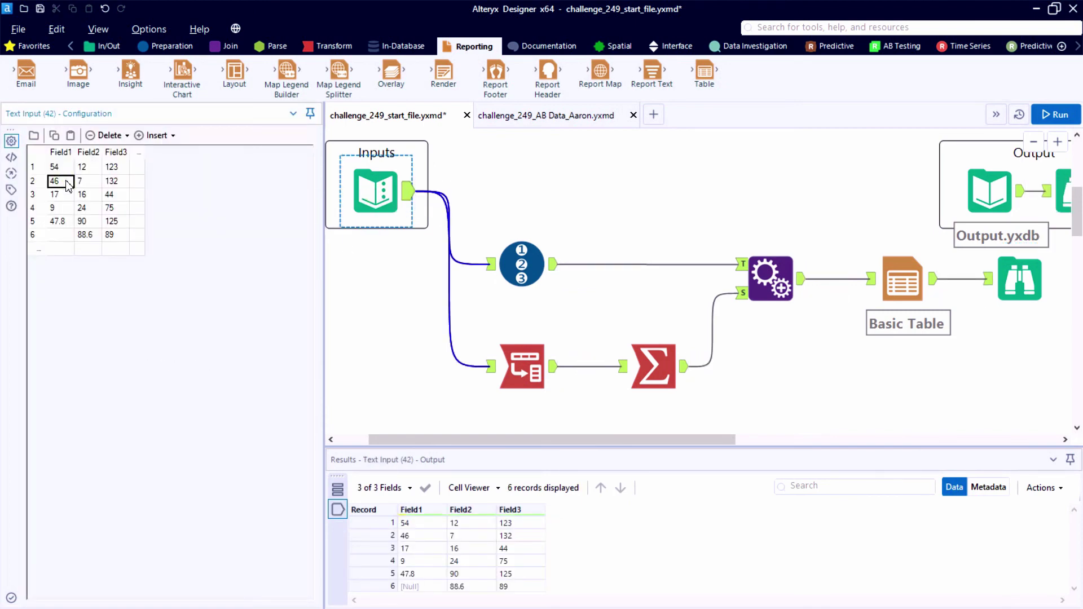
pyautogui.write('1')
pyautogui.hotkey('ctrl', 'r')
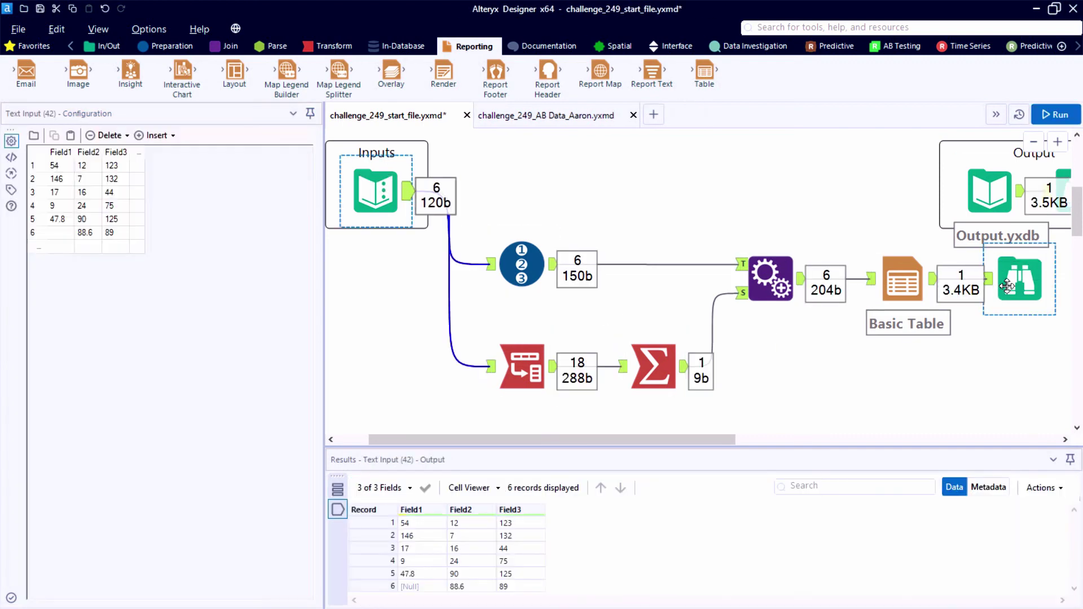
# Step: Check the refreshed report to confirm the value 146 appears in red
pyautogui.click(1006, 286)
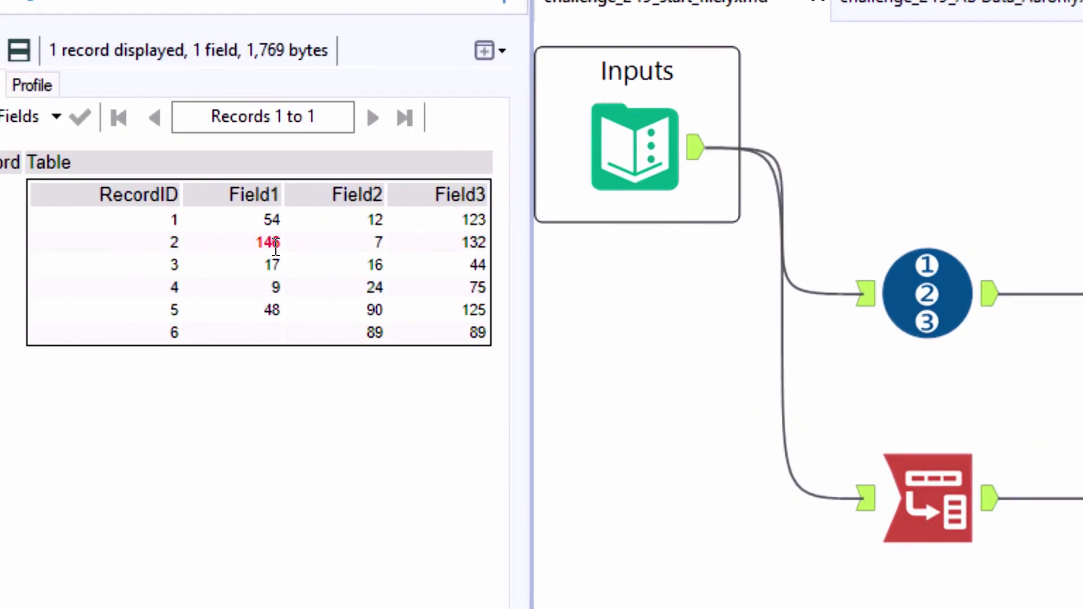
pyautogui.doubleClick(276, 246)
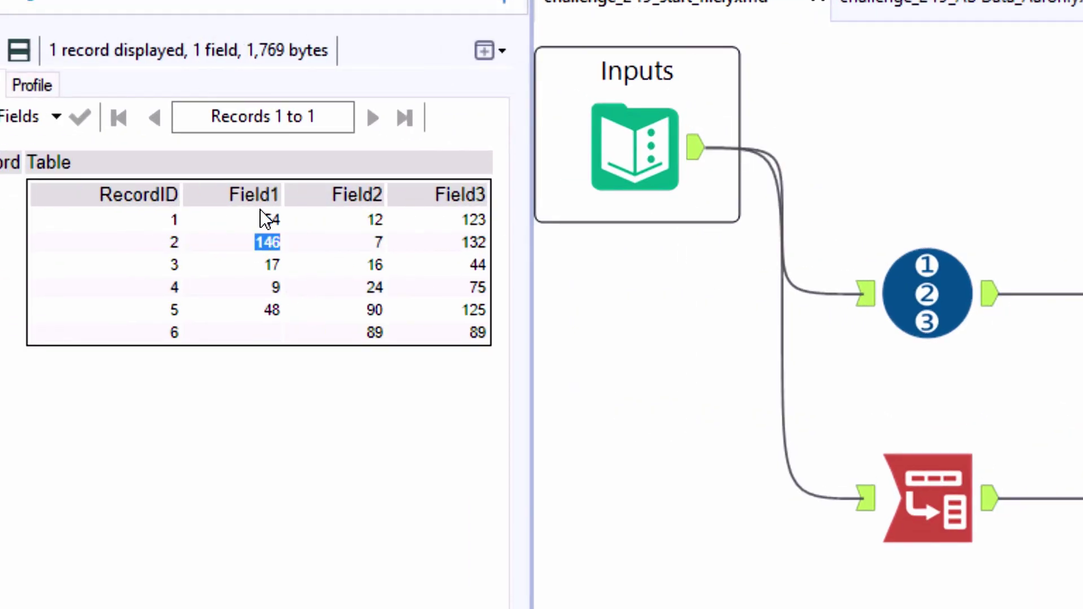
pyautogui.click(238, 266)
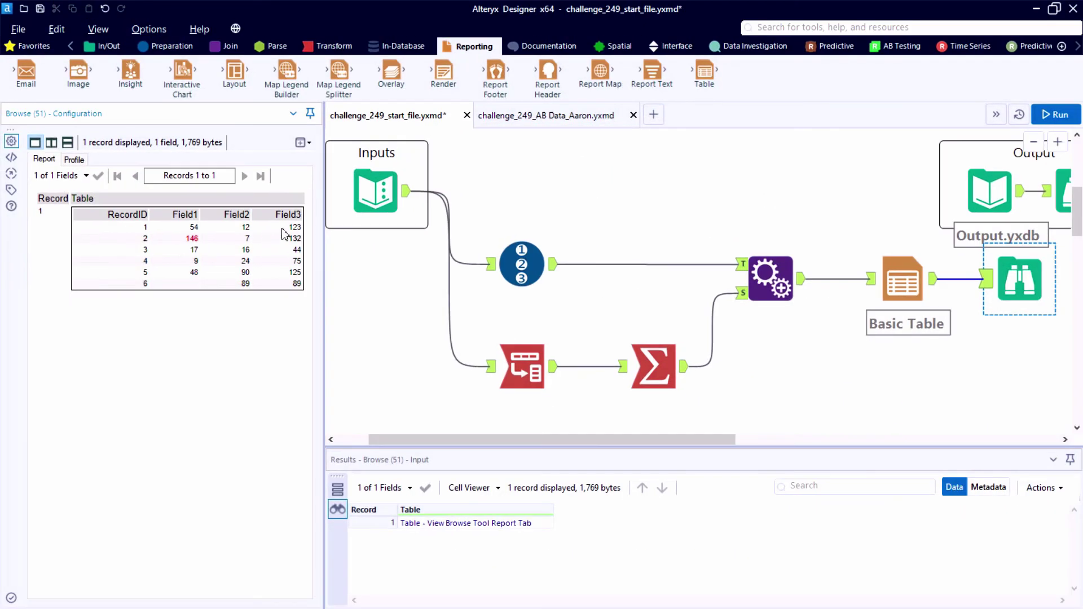
# Step: Reset row 2 Field1 to 46, rerun so 132 is red, and switch to the AB Data workflow
pyautogui.click(351, 205)
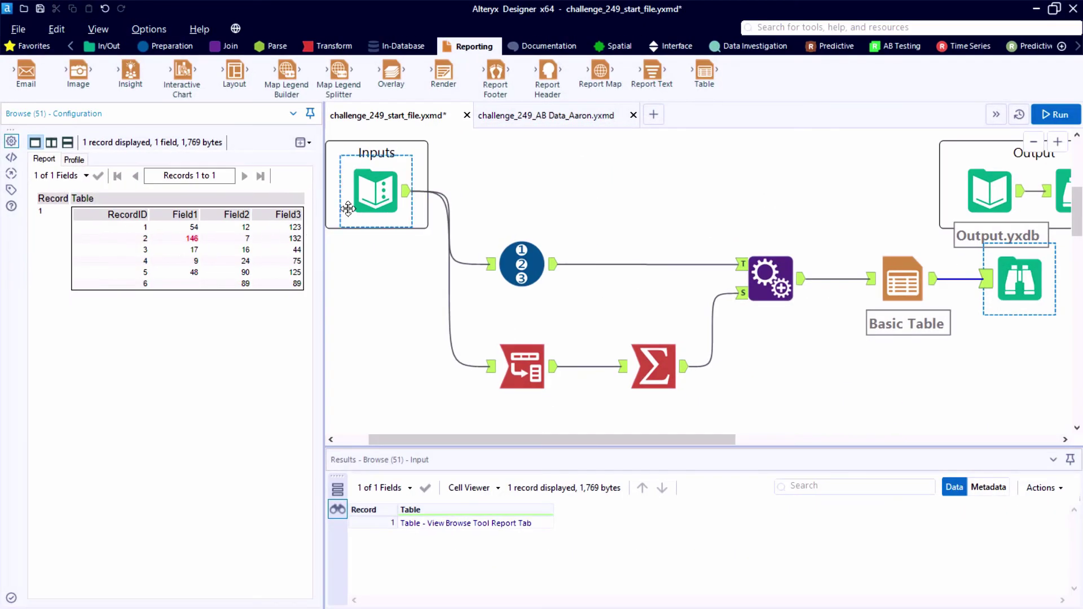
pyautogui.click(66, 186)
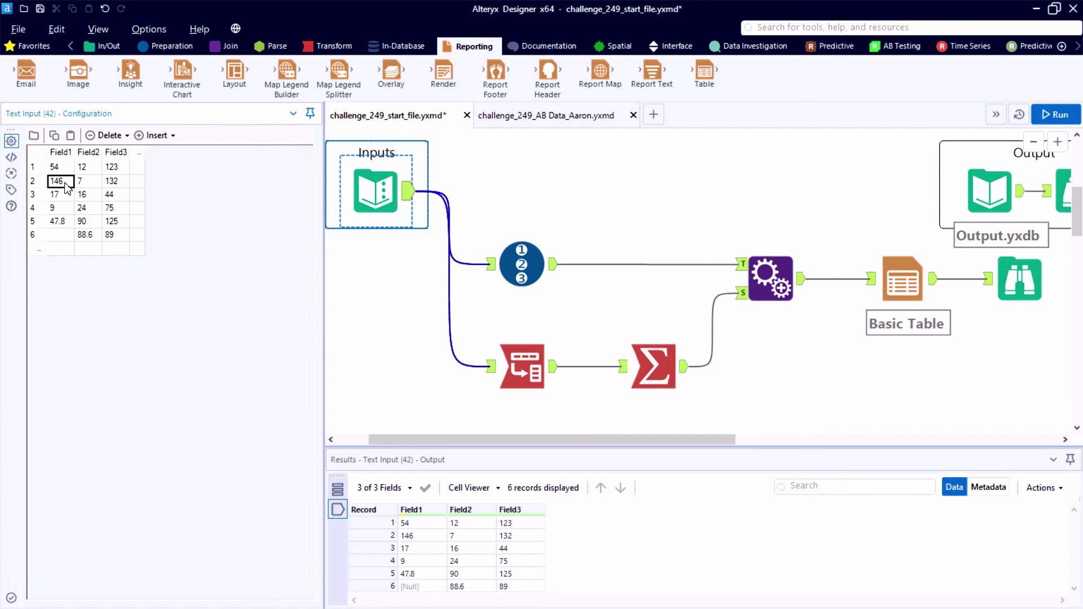
pyautogui.write('46')
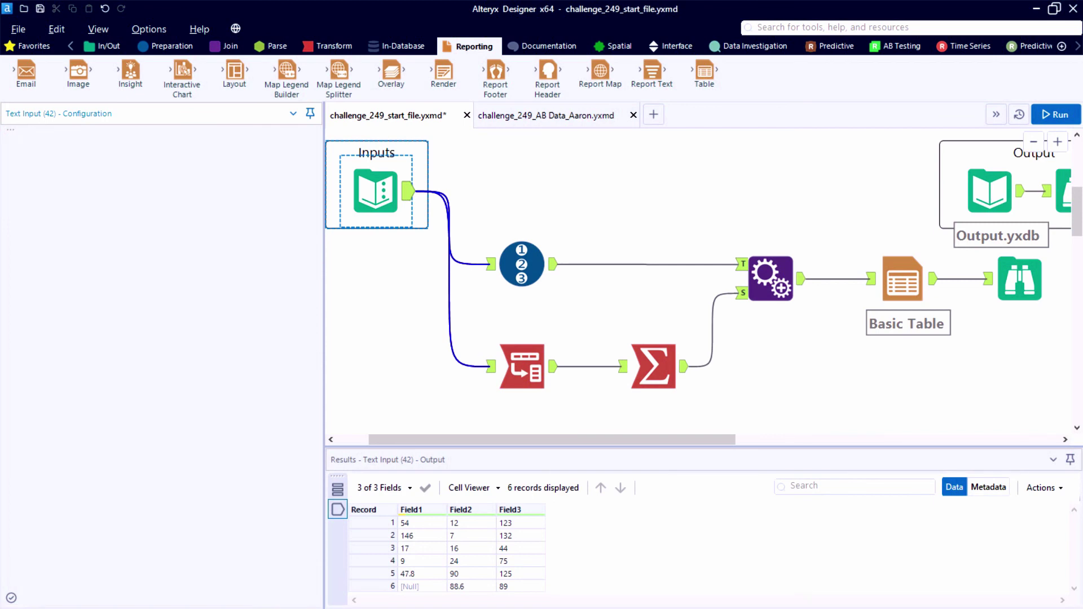
pyautogui.hotkey('ctrl', 'r')
pyautogui.click(1007, 286)
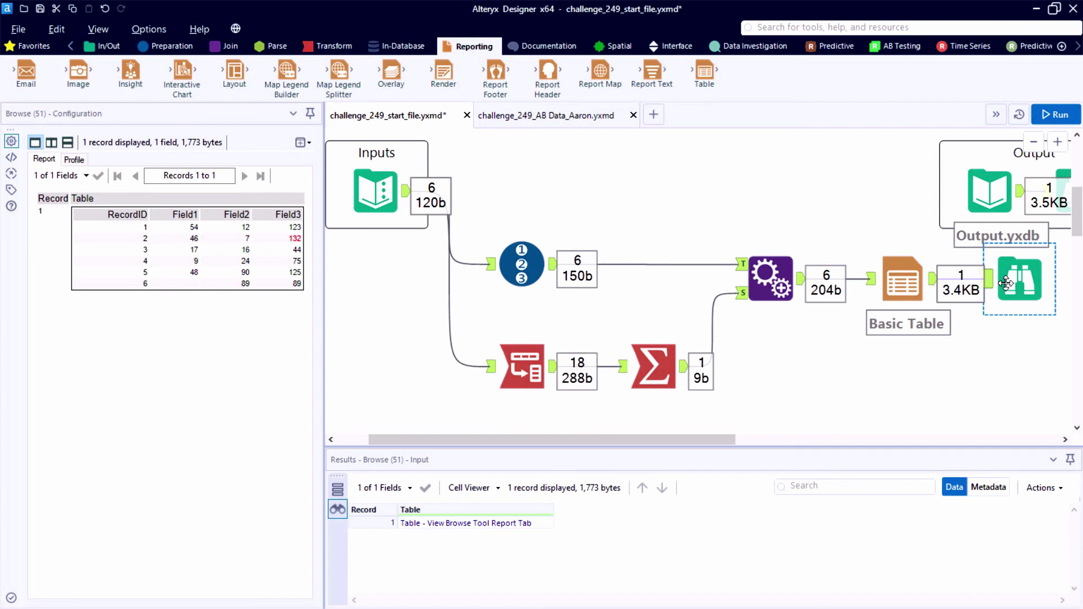
pyautogui.click(539, 119)
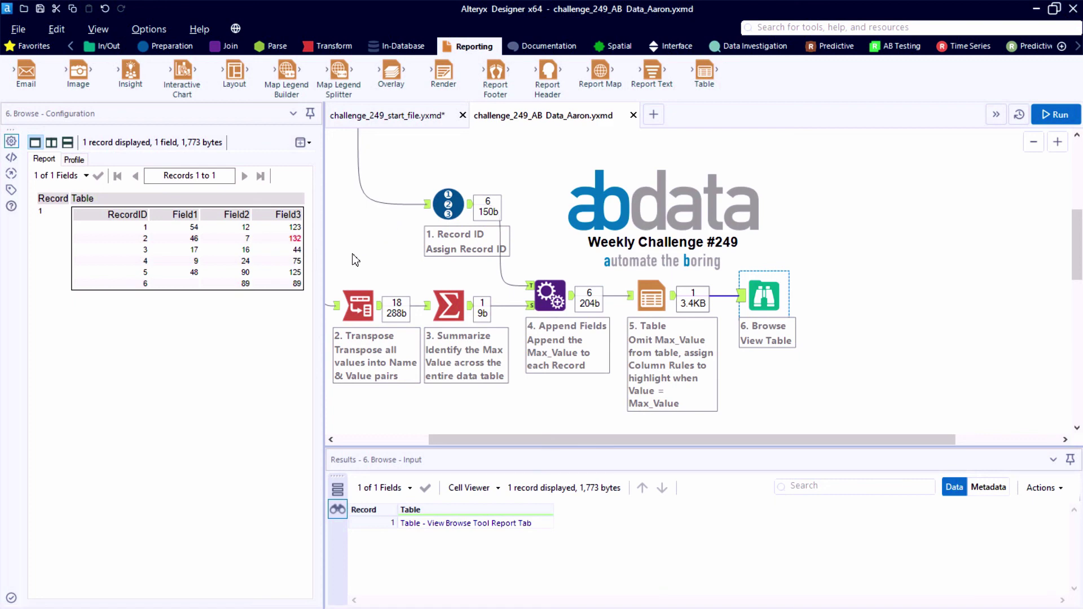
# Step: Zoom into the AB Data solution canvas and drag the Results splitter down for more room
pyautogui.scroll(2, 356, 260)
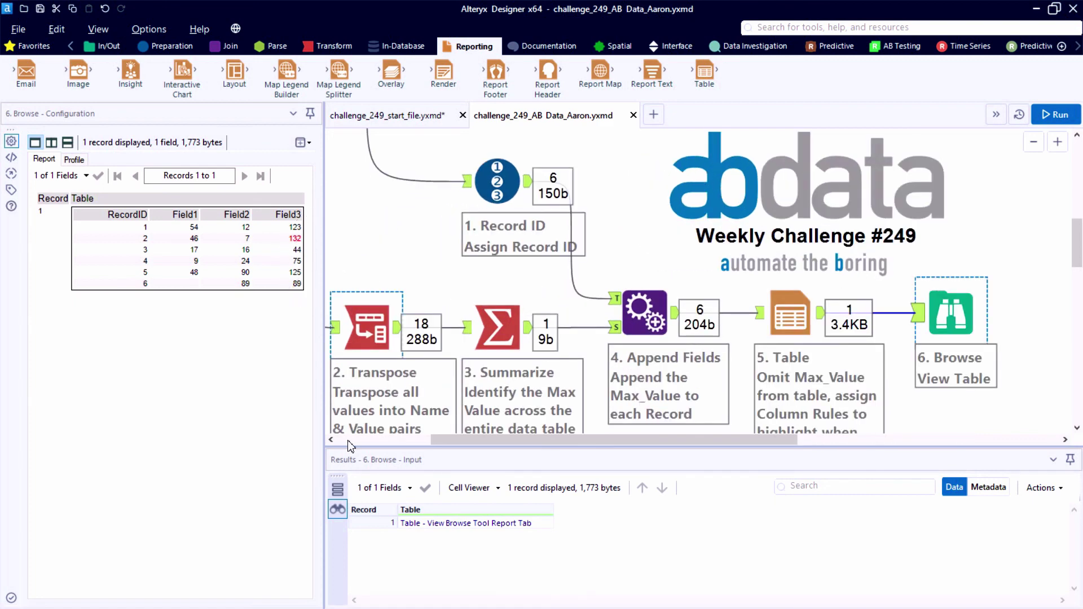
pyautogui.moveTo(344, 447); pyautogui.dragTo(337, 507)
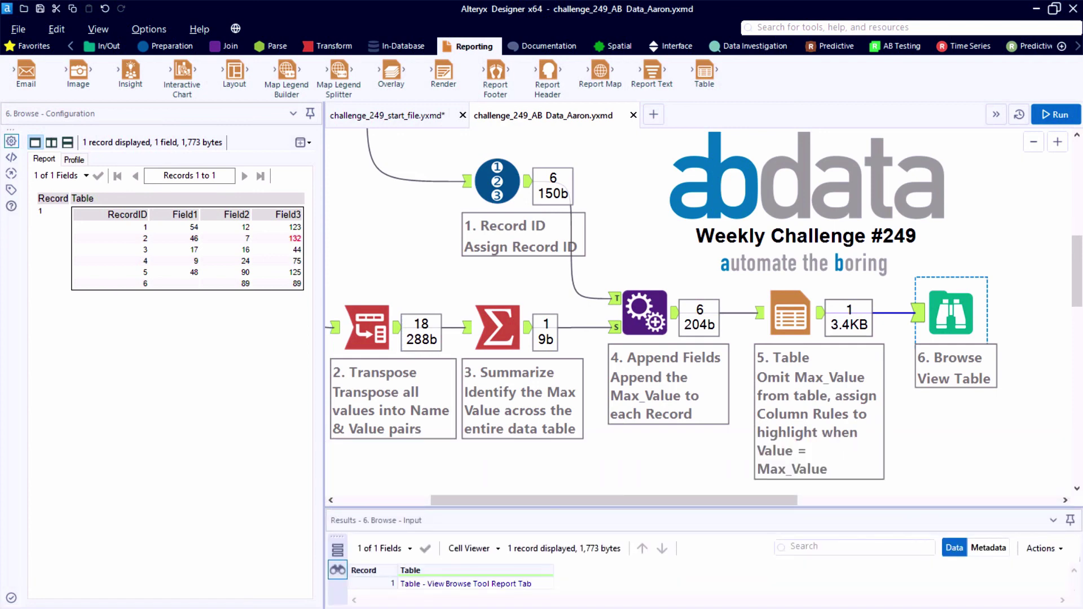